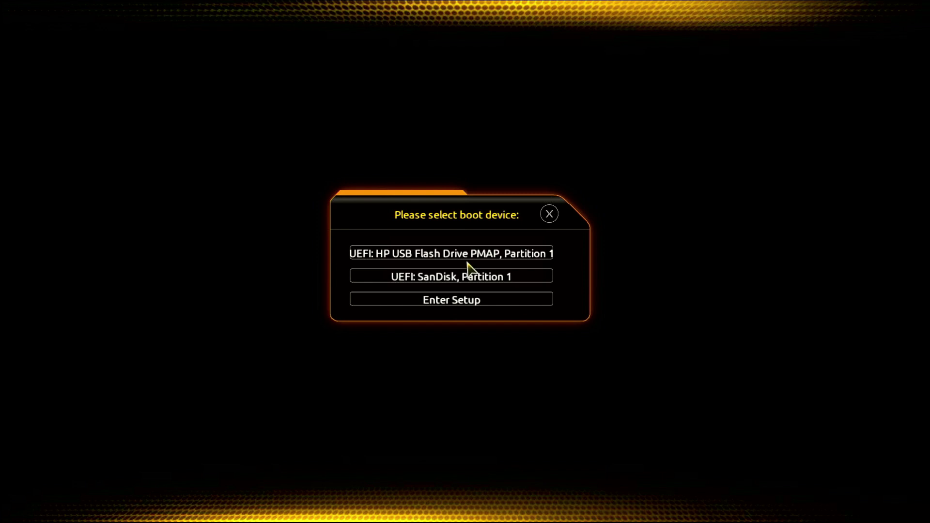
Step: Enter BIOS setup and set Windows 10 Features to Other OS on the Boot tab
left_click(399, 298)
left_click(397, 291)
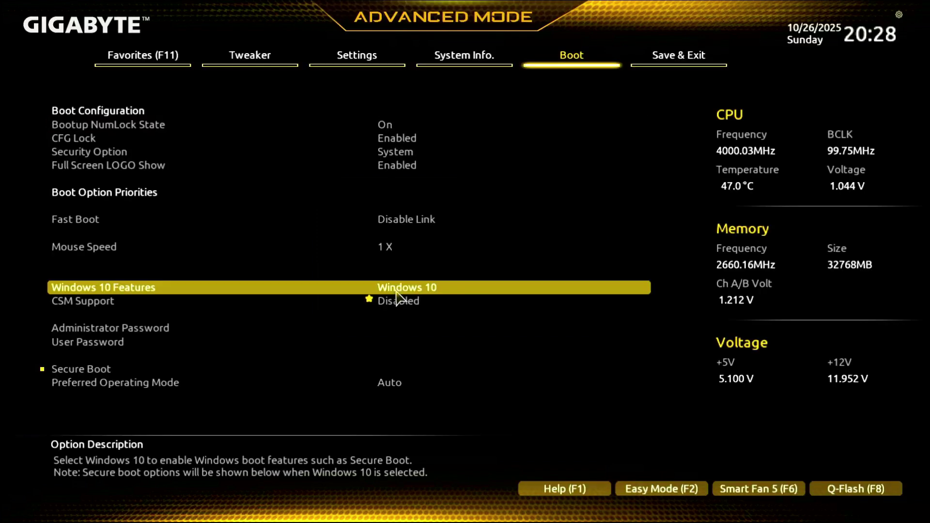
left_click(396, 292)
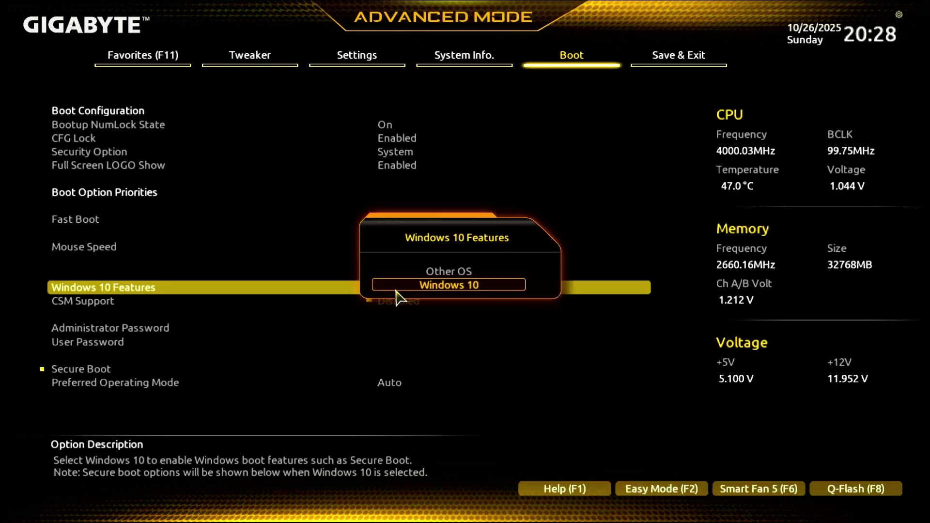
left_click(453, 270)
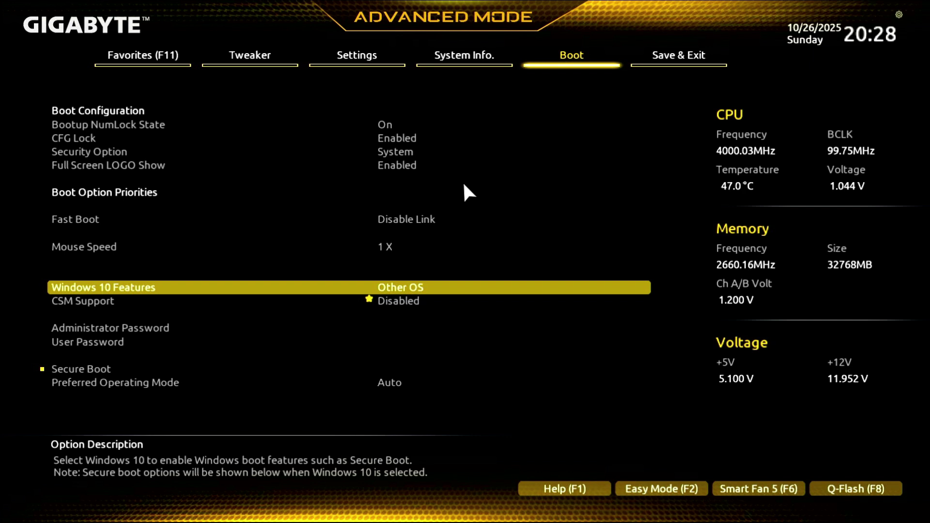
Step: Review the Favorites and Tweaker pages, then restart from the SanDisk drive via the F12 boot menu
key("F11")
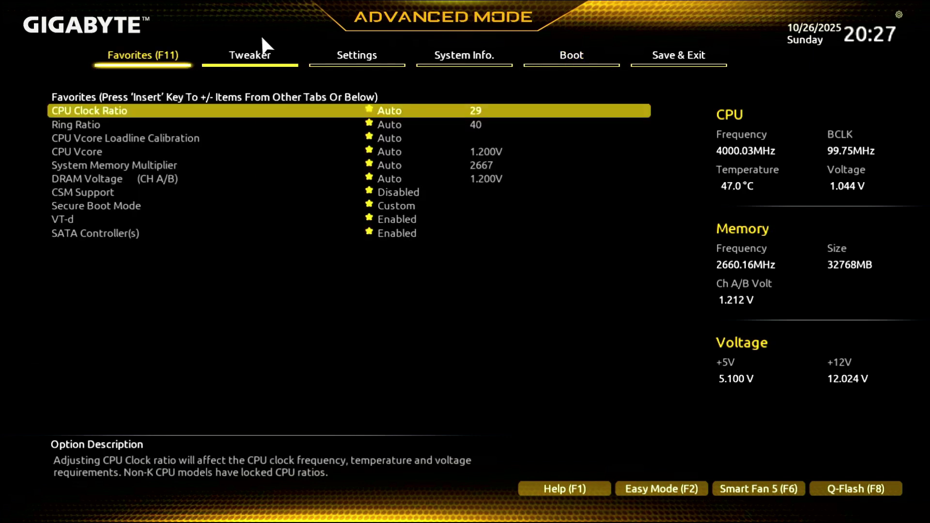
left_click(266, 57)
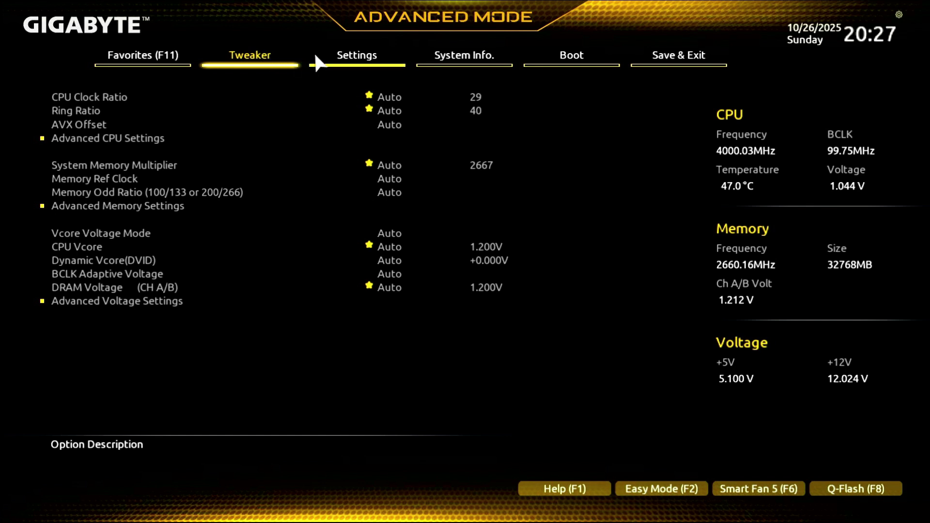
key("F12")
left_click(488, 276)
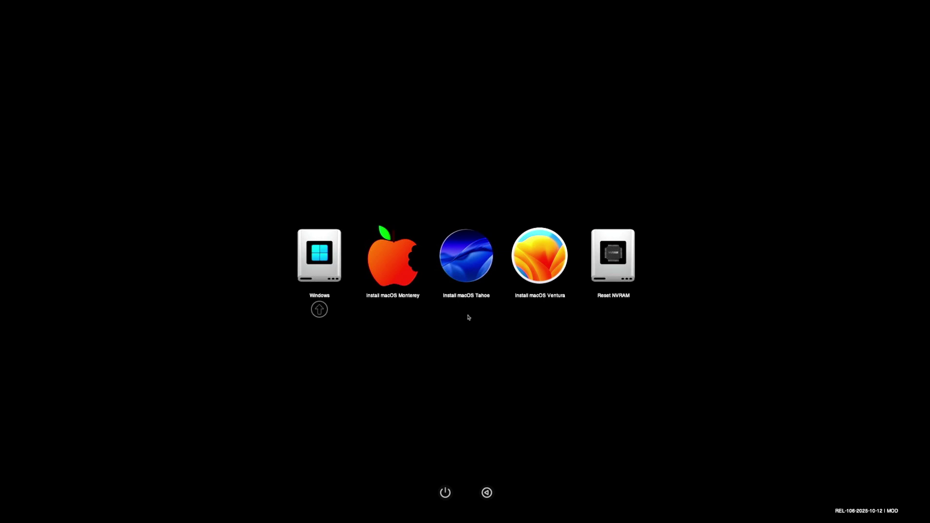
Step: Boot the Install macOS Tahoe entry from the OpenCore picker
key("Right")
left_click(468, 311)
left_click(468, 311)
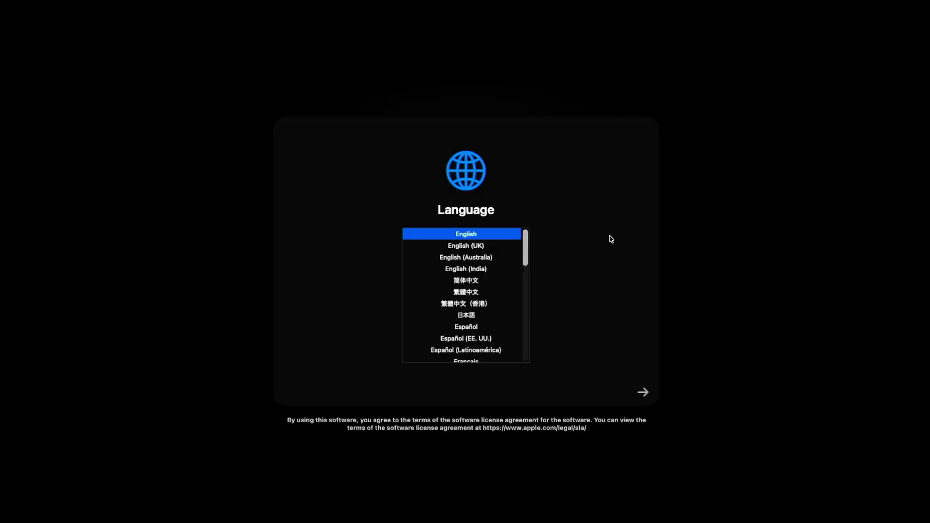
Step: Keep English as the recovery language and choose Disk Utility from the recovery options
left_click(645, 393)
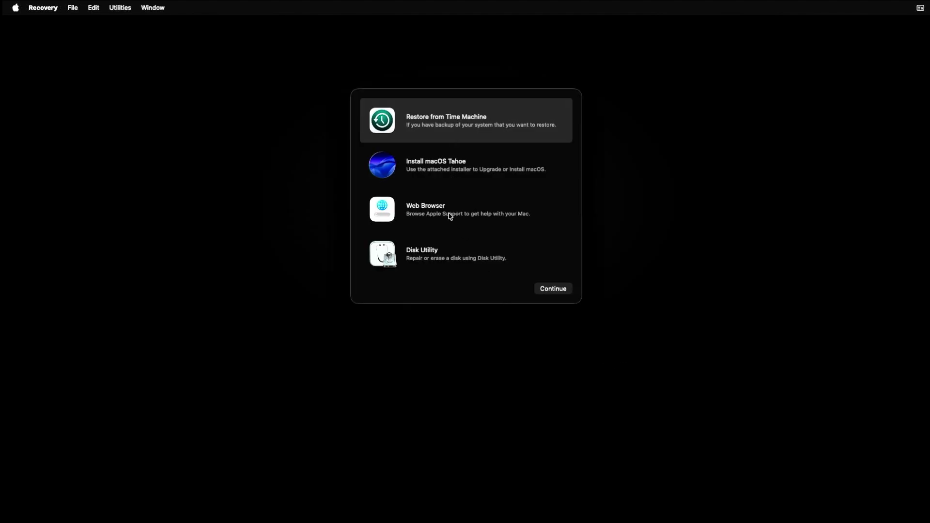
left_click(423, 262)
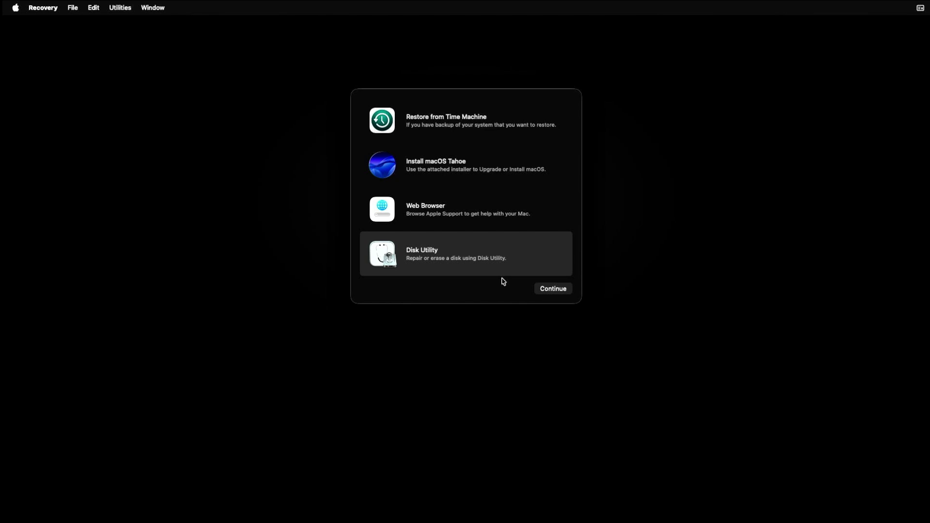
Step: Launch Disk Utility, show all devices and select the internal EVM25/256GB Media disk
left_click(547, 290)
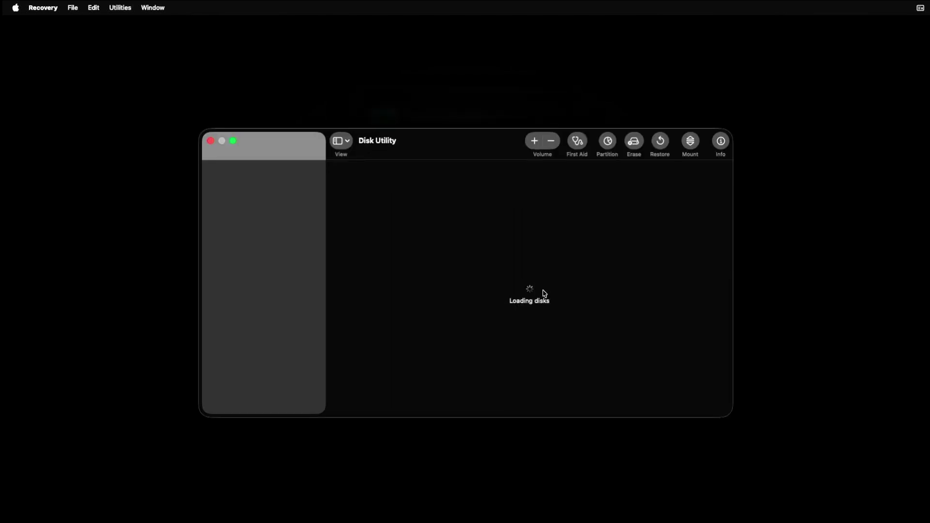
left_click(347, 142)
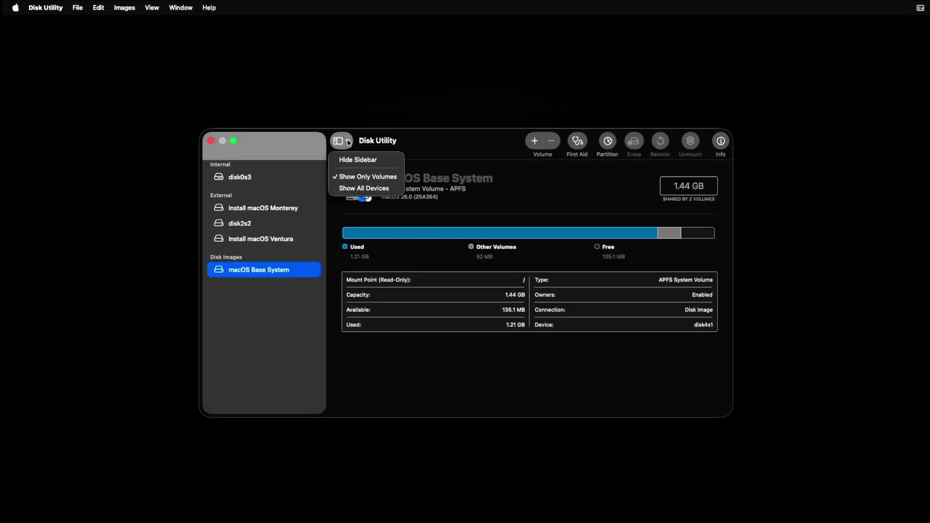
left_click(365, 188)
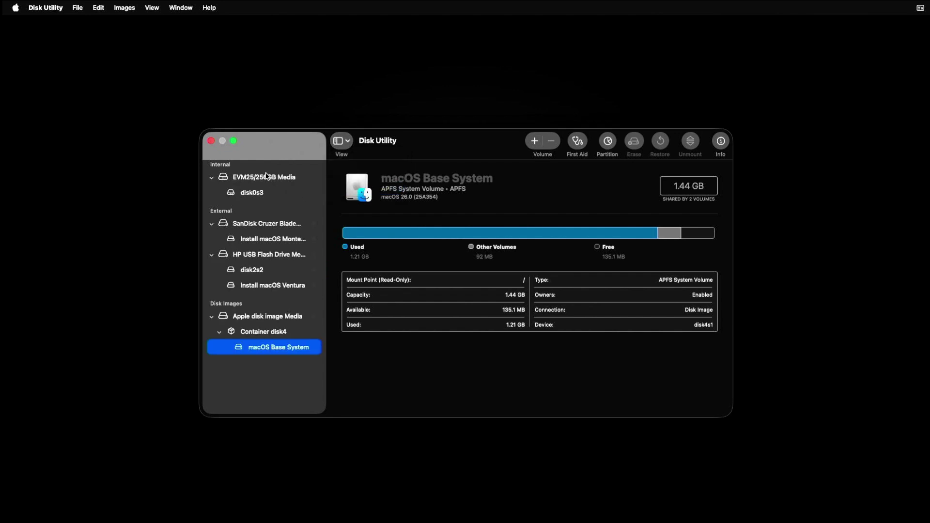
left_click(266, 177)
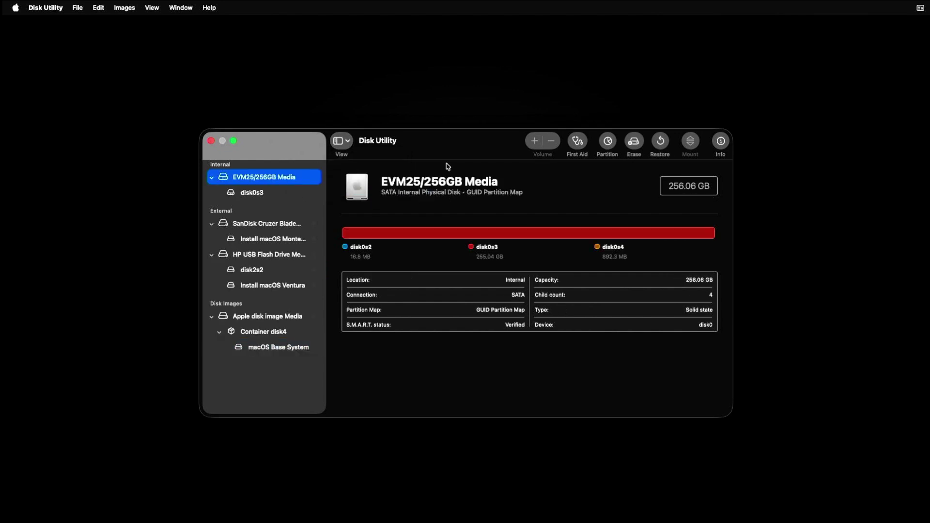
Step: Erase the internal 256GB disk into an APFS volume named MAC HD and dismiss the report
left_click(634, 142)
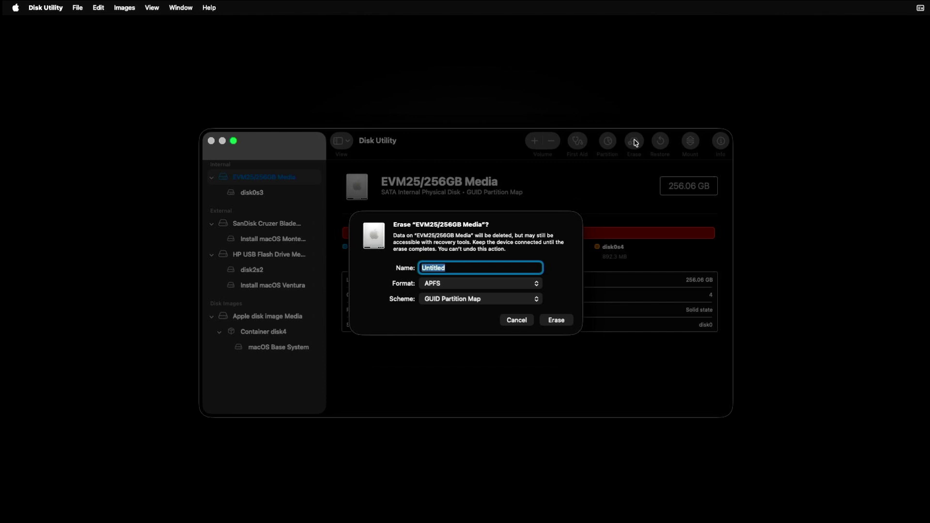
type("MAC")
type(" HD")
left_click(548, 320)
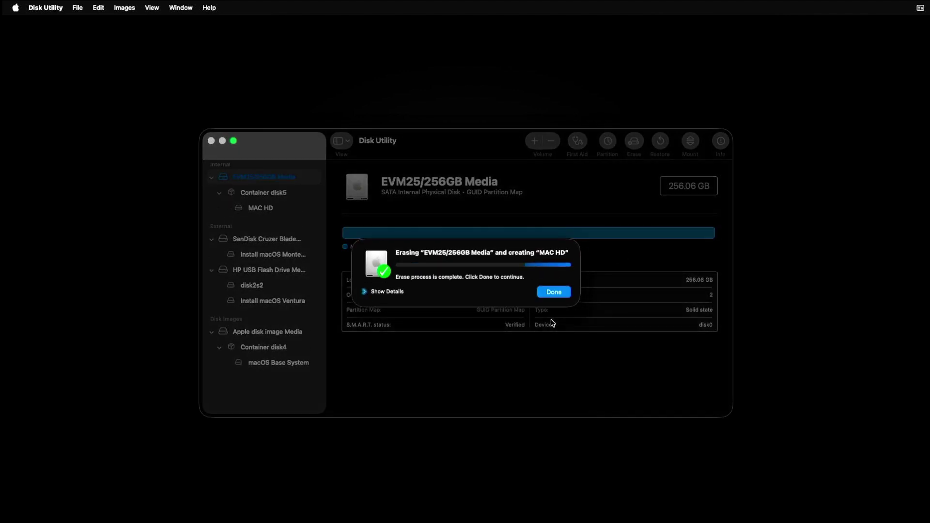
left_click(554, 292)
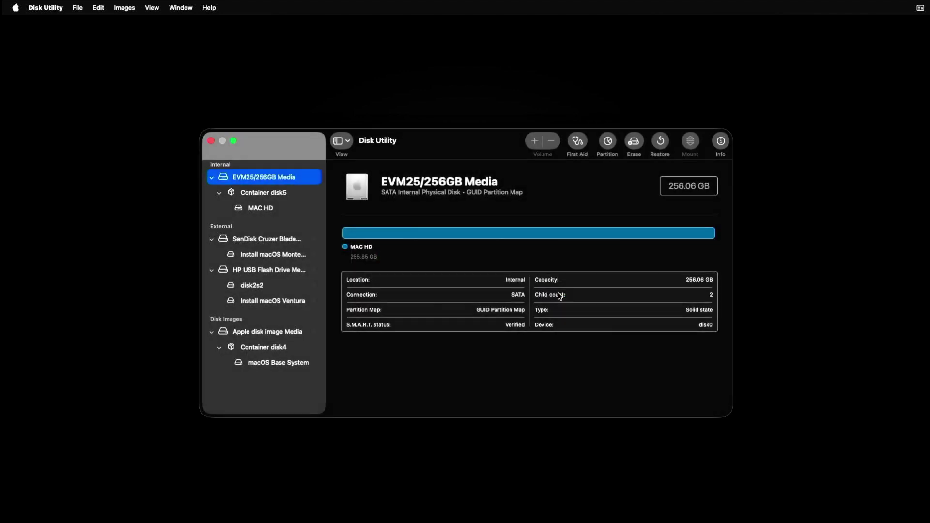
Step: Launch Install macOS Tahoe from Recovery and move past its welcome page
left_click(211, 141)
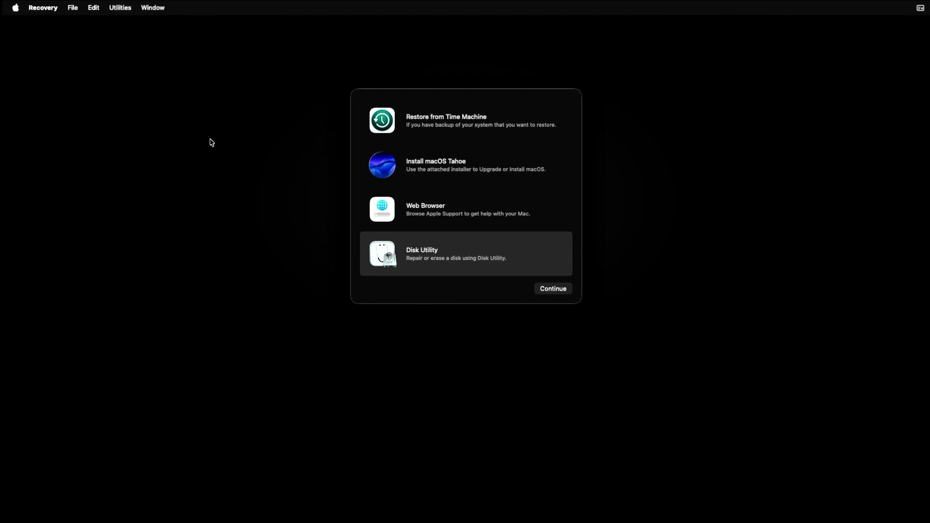
left_click(414, 163)
left_click(539, 292)
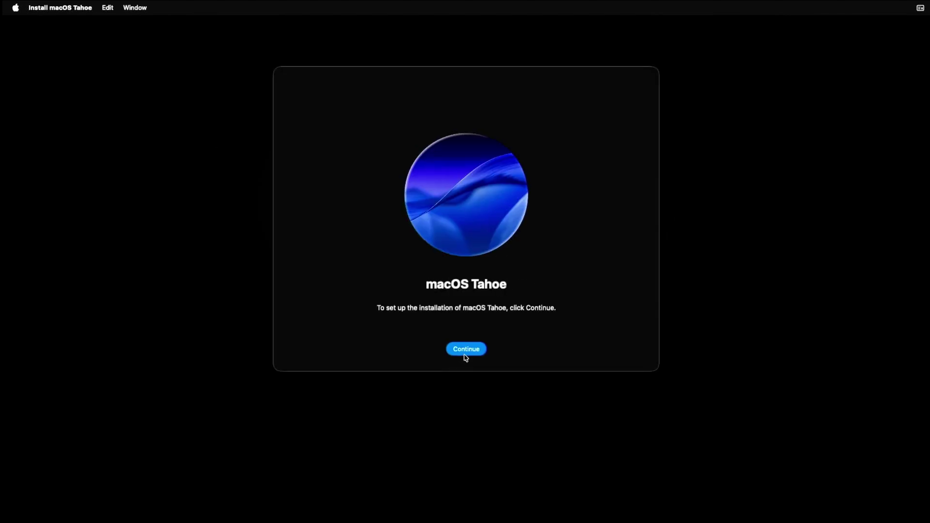
left_click(468, 350)
Step: Agree to the license and begin installing macOS onto the MAC HD disk
left_click(487, 350)
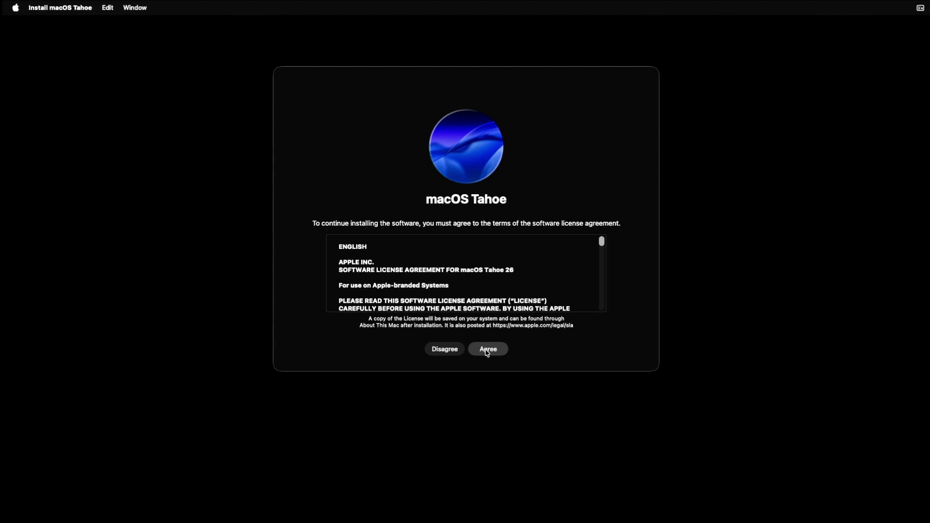
left_click(497, 256)
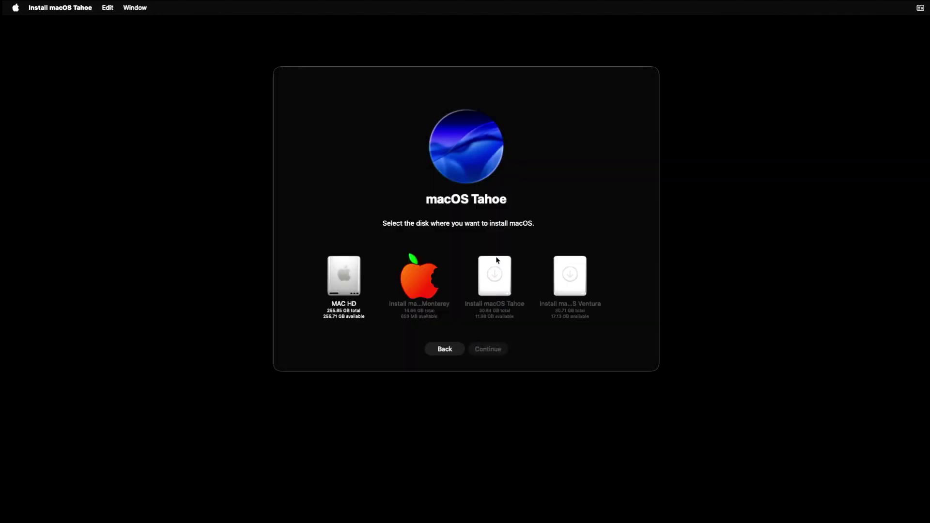
left_click(342, 279)
left_click(483, 351)
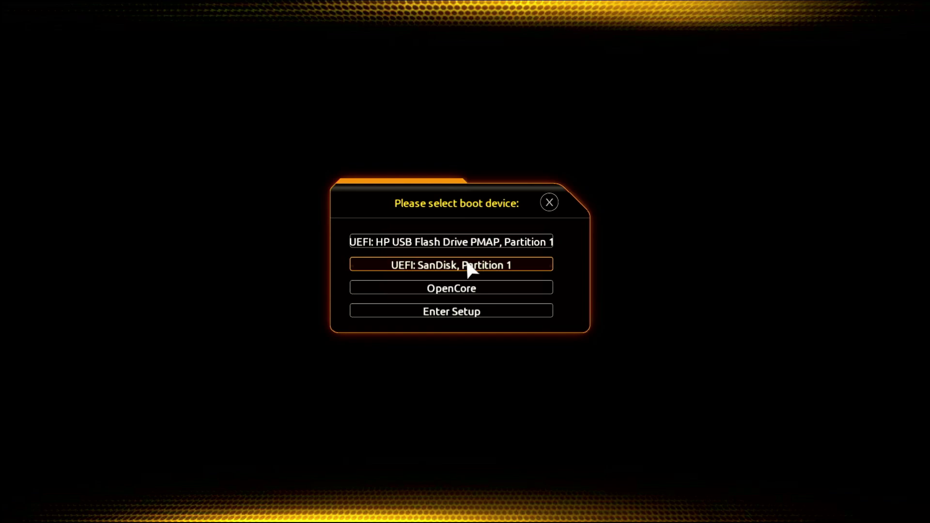
Step: Boot from the SanDisk drive and start the macOS Installer entry in OpenCore
left_click(466, 263)
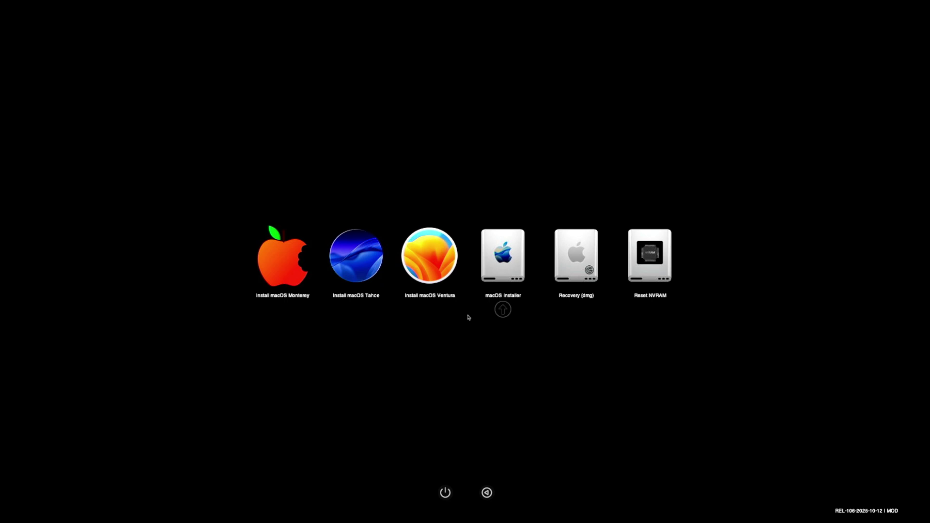
key("Return")
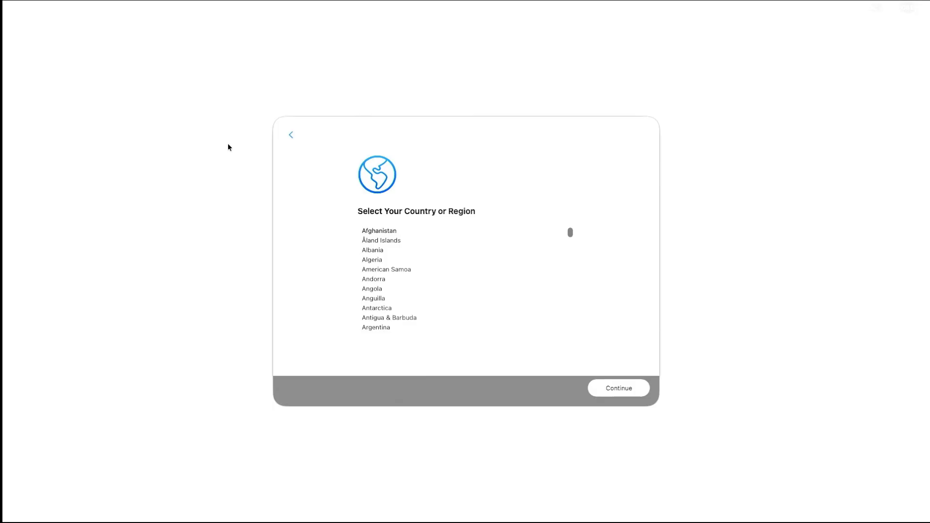
scroll(508, 269, "down", 5)
type("i")
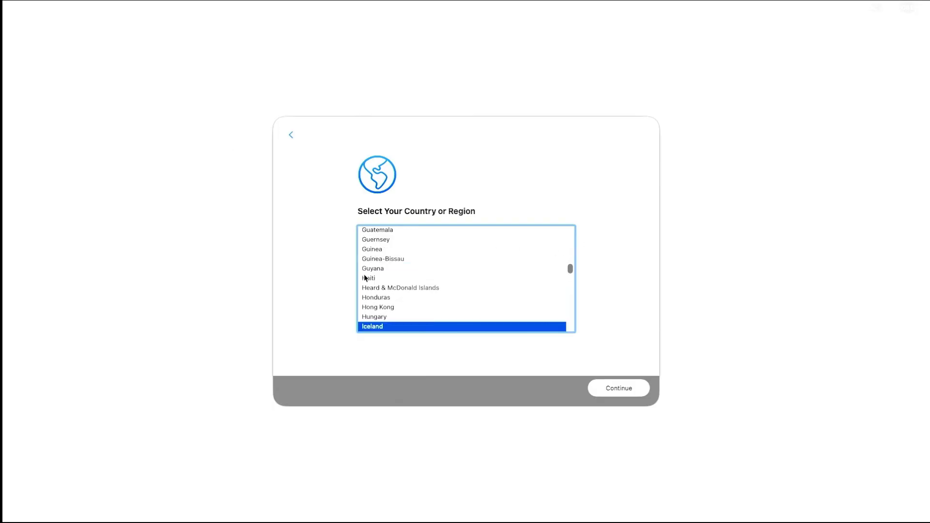
type("n")
Step: Confirm India as region, then create the MAC AND PC account with password and continue
left_click(601, 384)
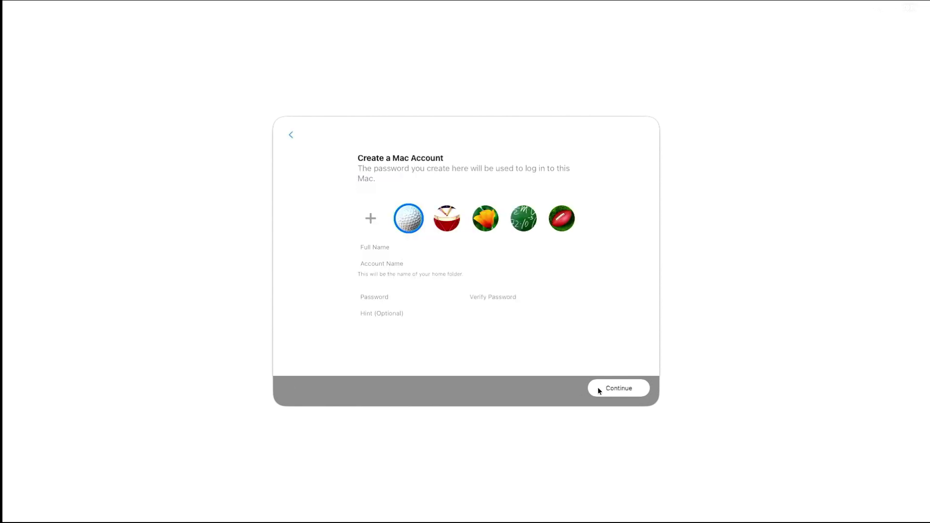
left_click(426, 250)
type("MAC AN")
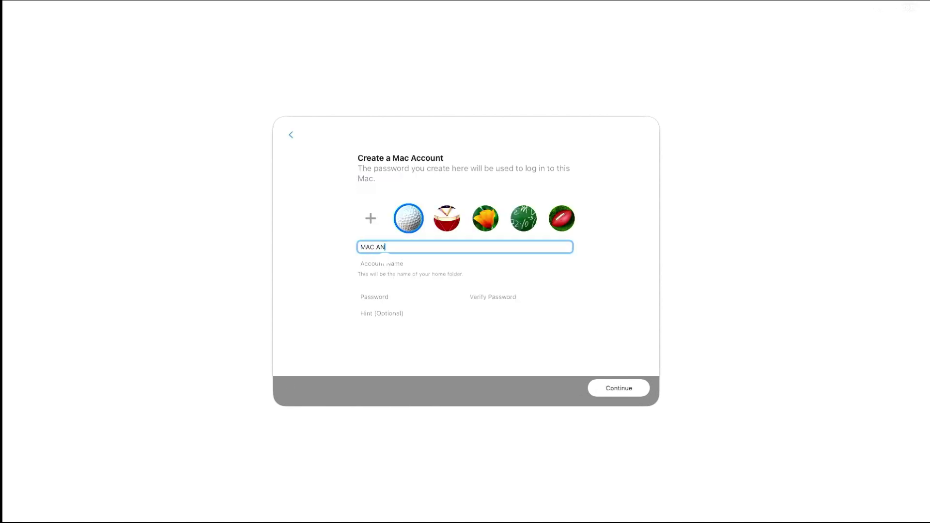
type("D PC")
key("Tab")
left_click(401, 296)
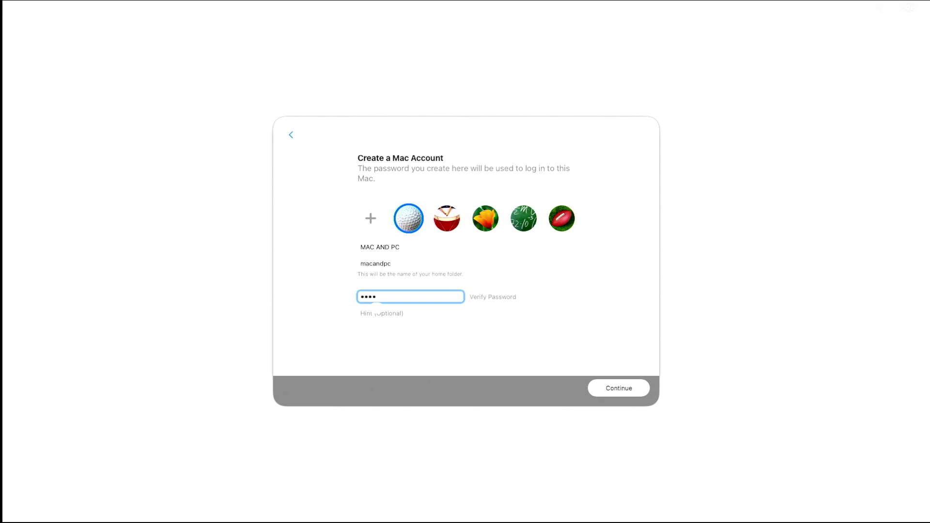
left_click(486, 297)
left_click(601, 390)
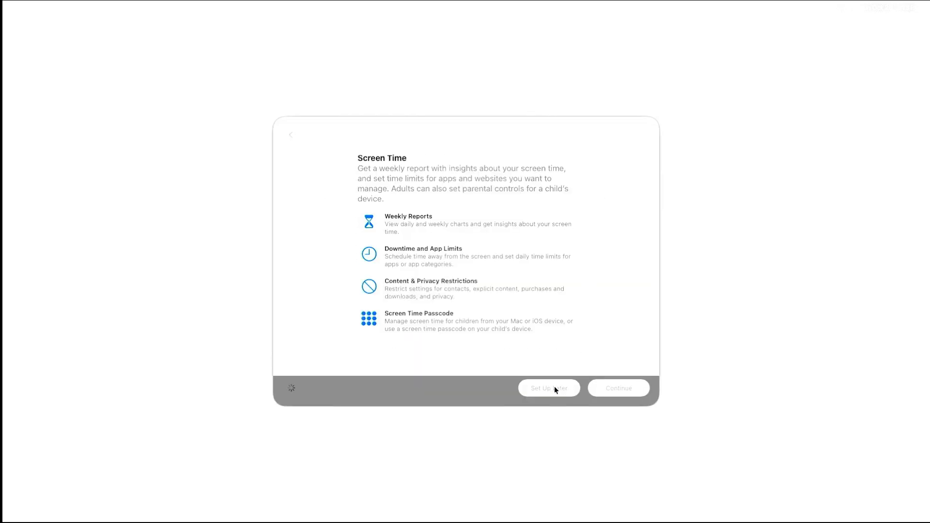
left_click(555, 386)
Step: Set up Screen Time later, skip FileVault encryption, and keep the Light appearance
left_click(494, 291)
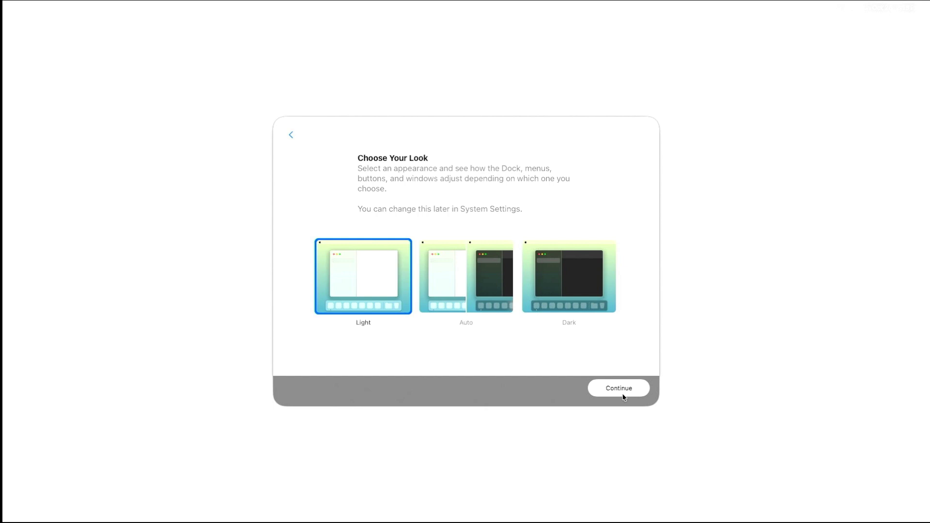
left_click(624, 395)
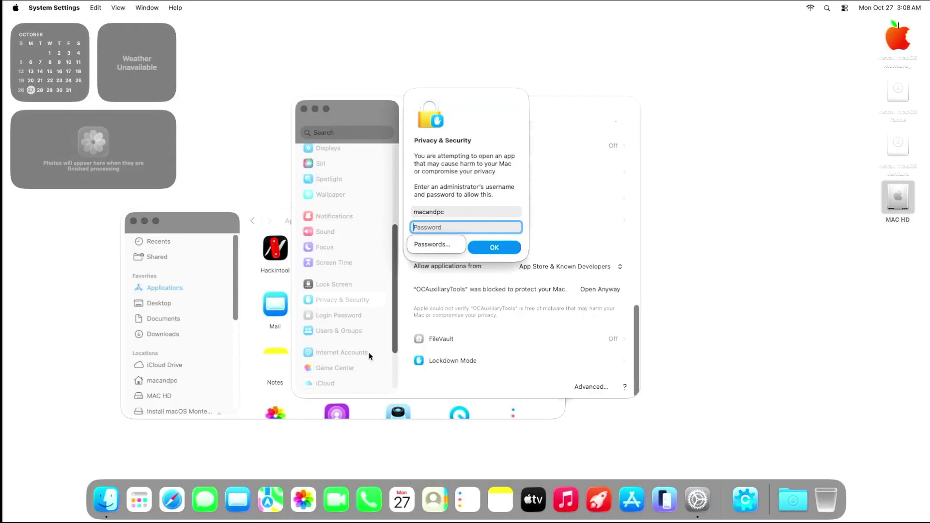
type("••••")
Step: Allow OCAuxiliaryTools with the admin password and choose its Mount ESP tool
key("Return")
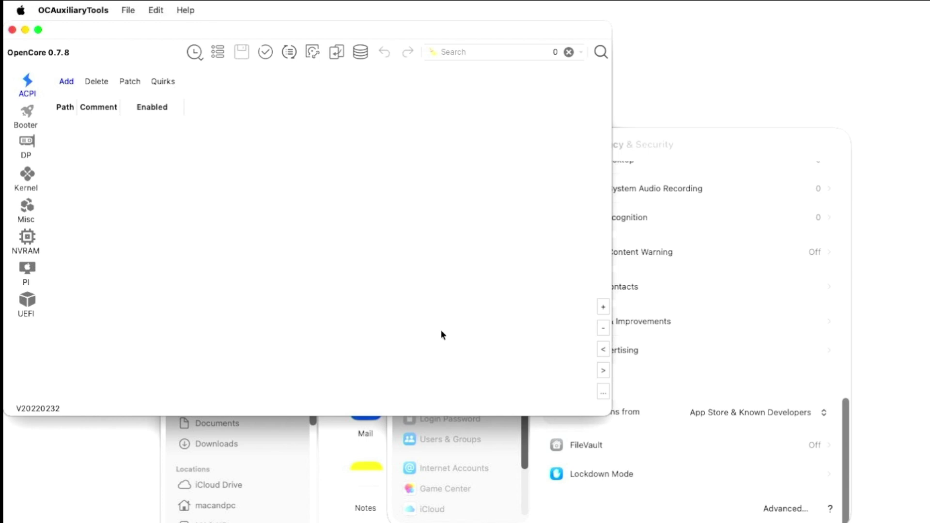
left_click(127, 9)
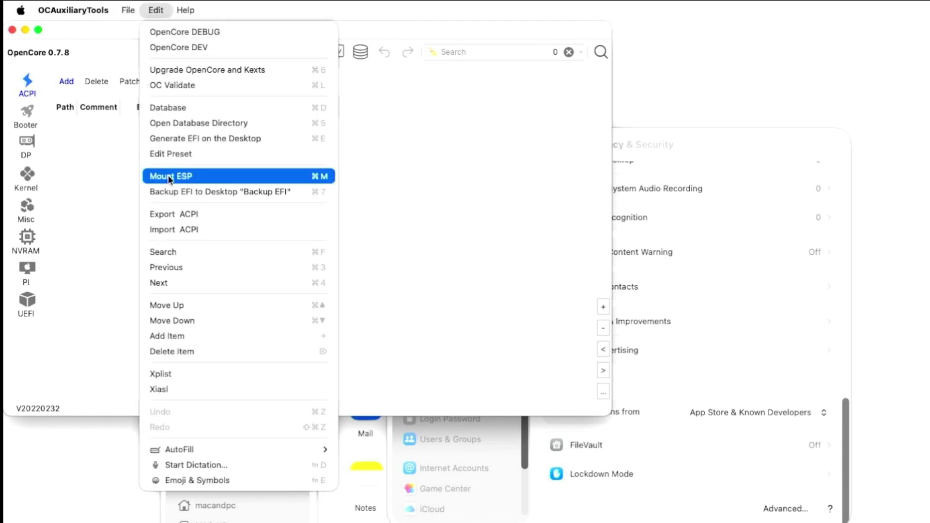
left_click(170, 176)
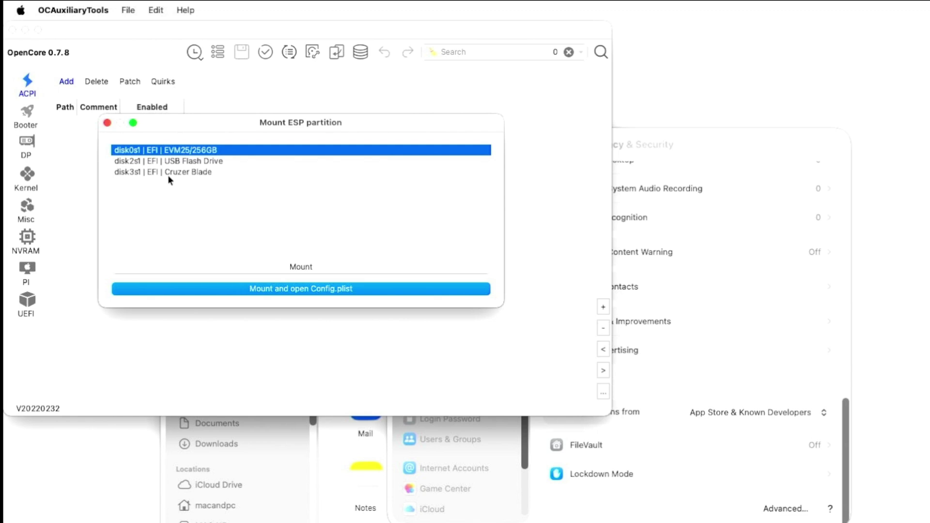
Step: Mount the internal disk's EFI partition disk0s1, confirming the admin password
left_click(264, 266)
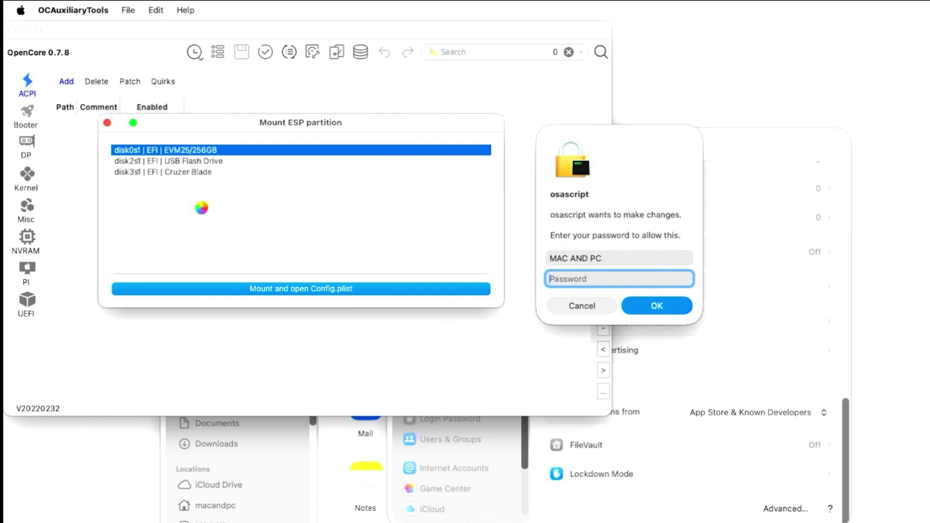
key("Return")
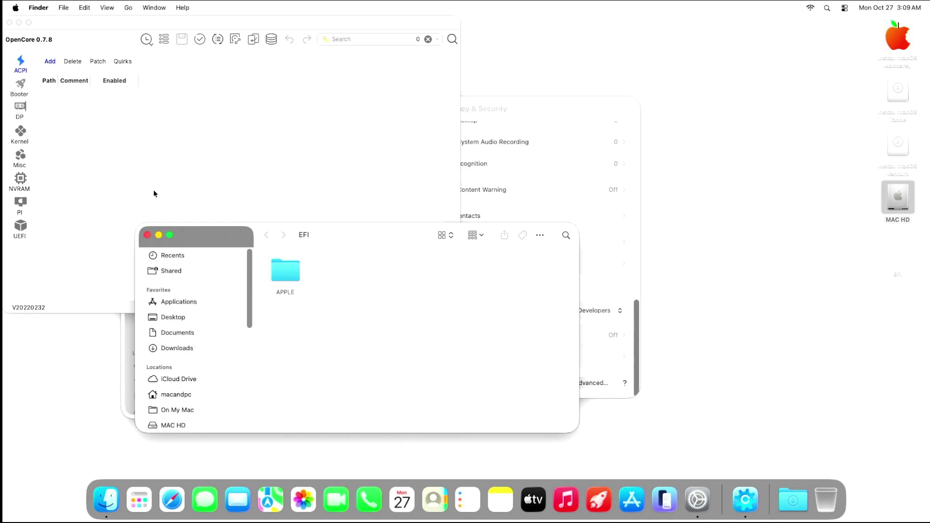
Step: Move the APPLE folder to the Trash and permanently empty the Trash
right_click(290, 270)
left_click(320, 277)
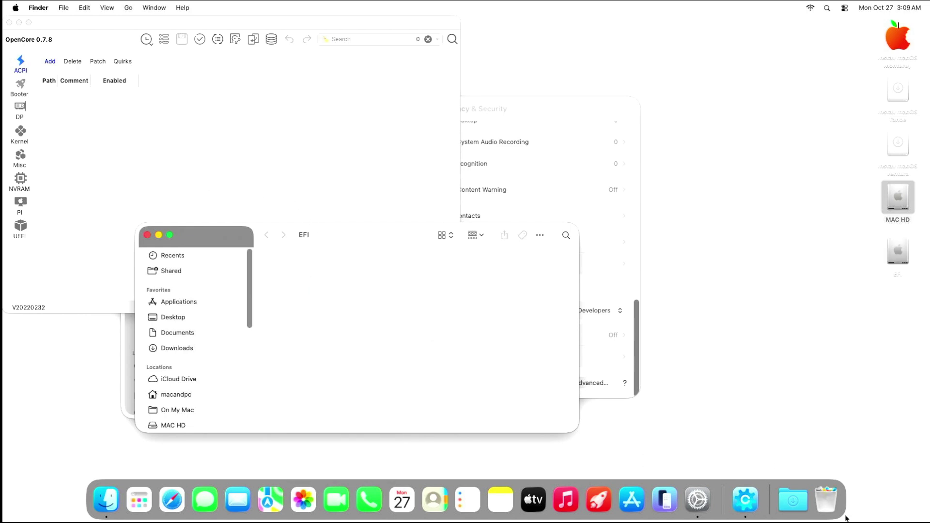
right_click(829, 500)
left_click(839, 458)
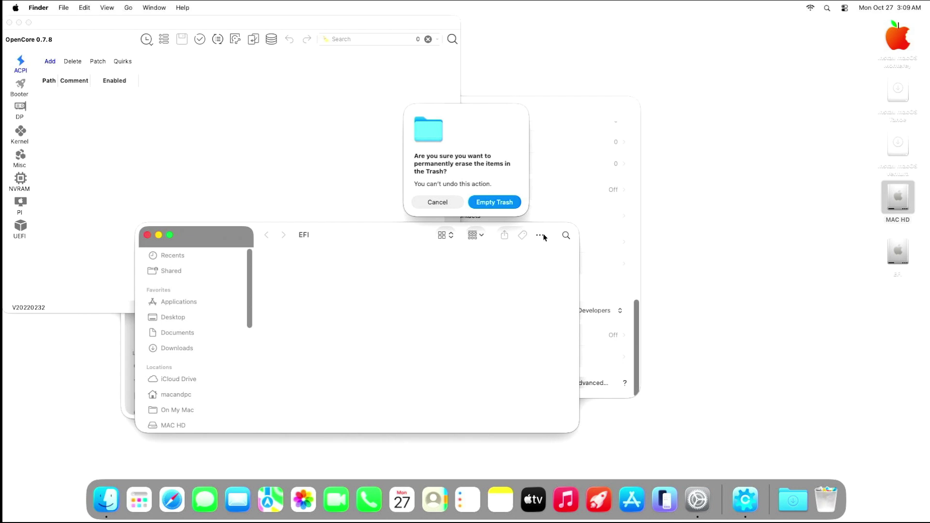
left_click(495, 202)
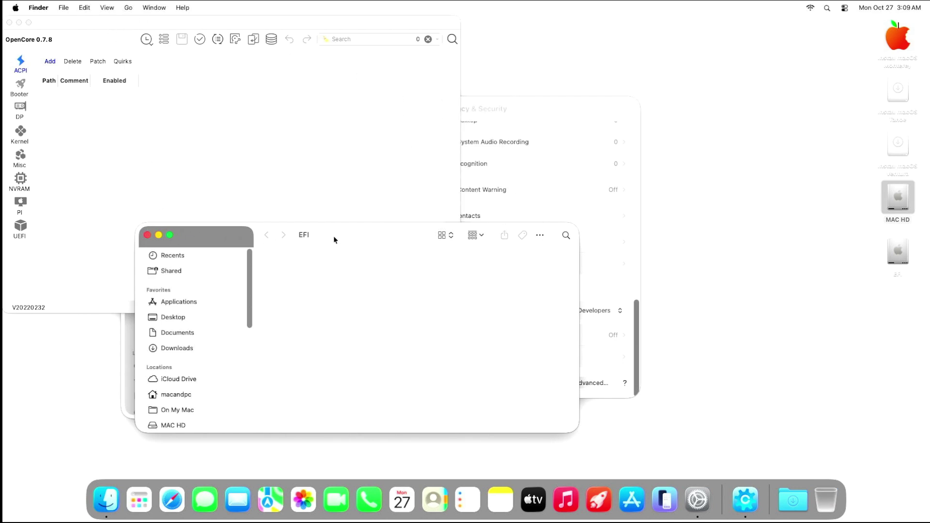
Step: Move the empty EFI window to the lower right and switch back to OCAuxiliaryTools
left_click_drag(334, 237, 686, 282)
left_click(128, 7)
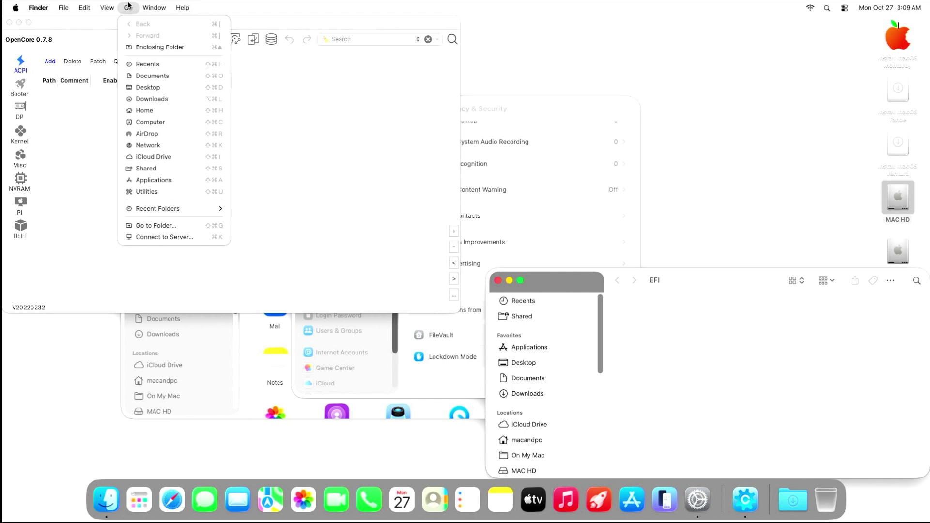
left_click(265, 107)
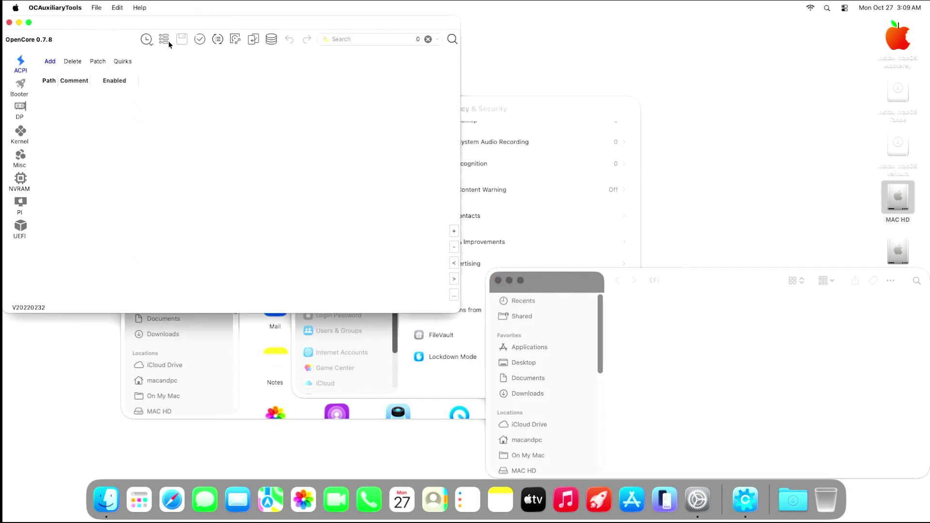
Step: Mount the Cruzer Blade USB's EFI partition disk3s1 and open its EFI volume
left_click(116, 8)
left_click(130, 131)
left_click(131, 130)
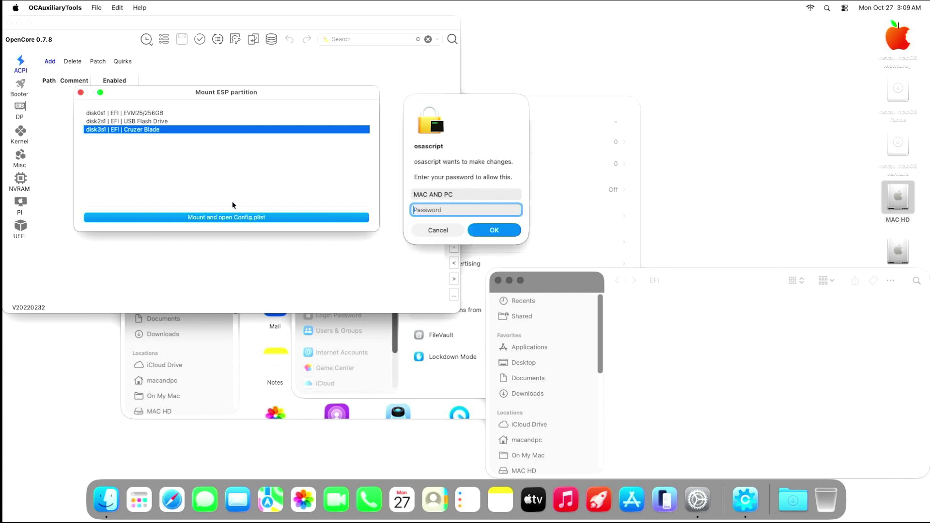
key("Return")
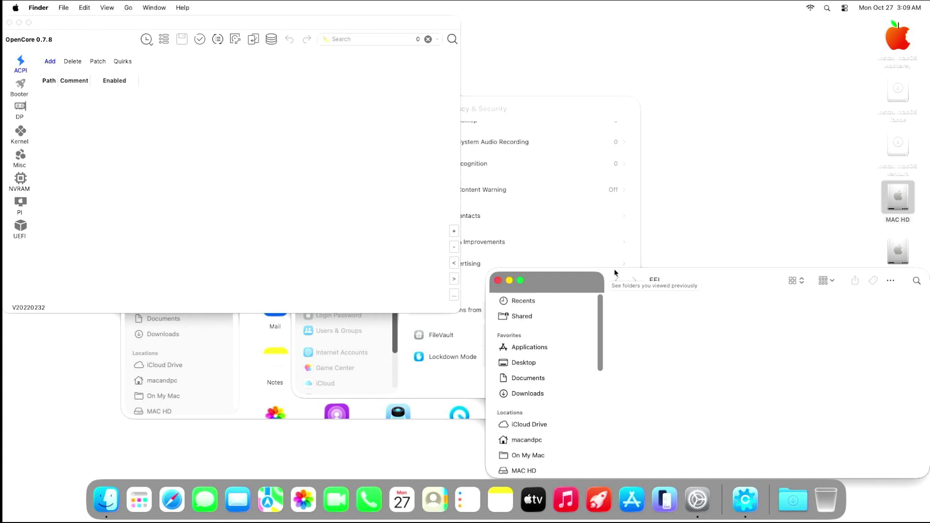
left_click_drag(698, 279, 530, 278)
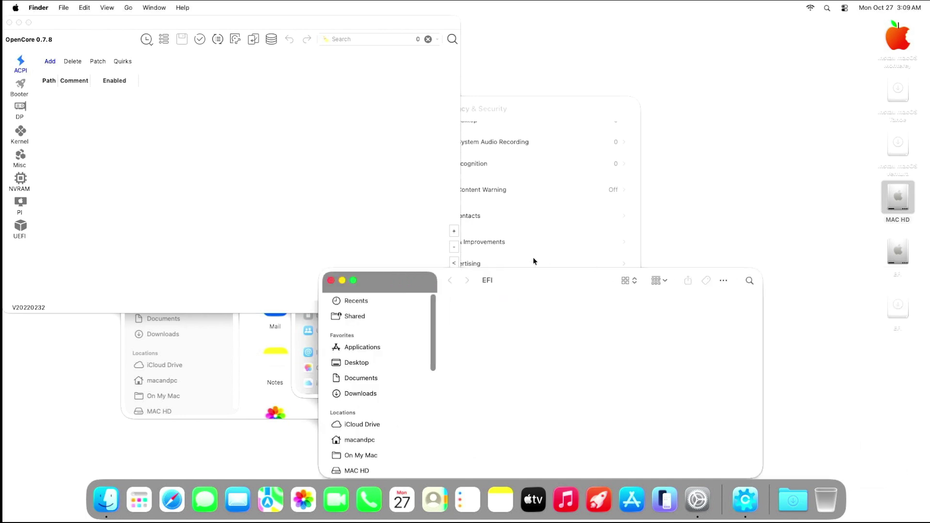
double_click(895, 305)
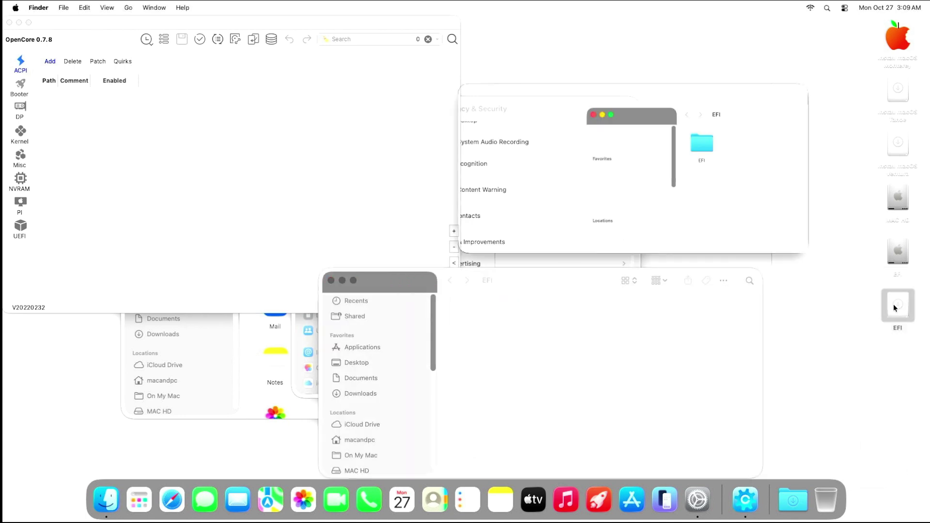
Step: Copy the USB's EFI folder and paste it into the internal disk's empty EFI partition
right_click(487, 76)
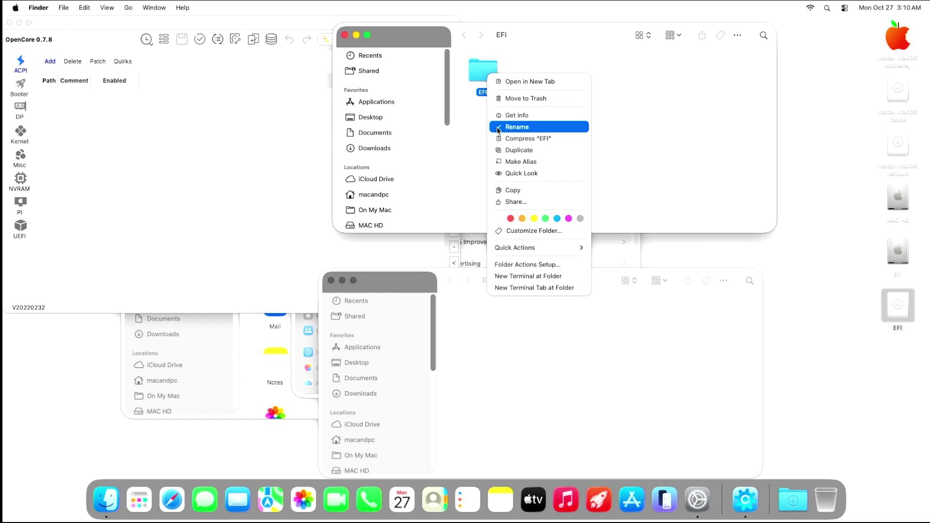
left_click(510, 191)
right_click(507, 316)
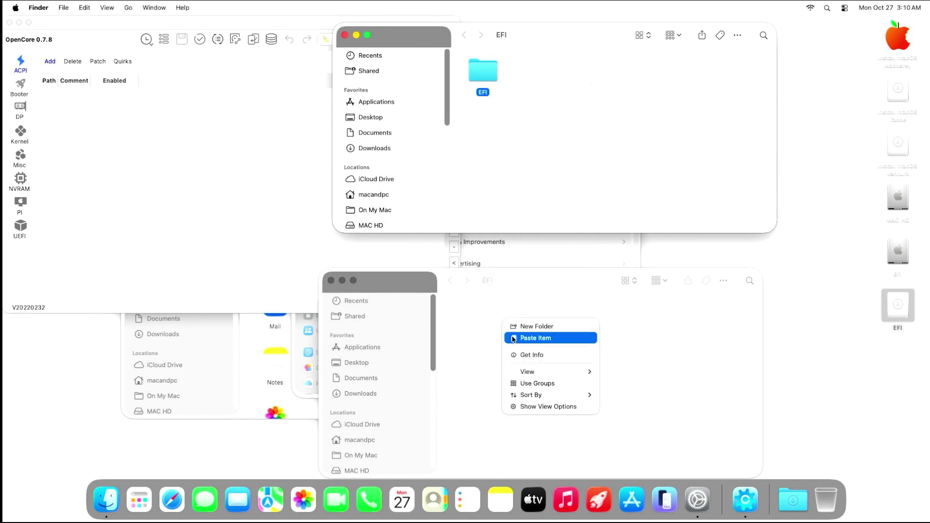
left_click(512, 338)
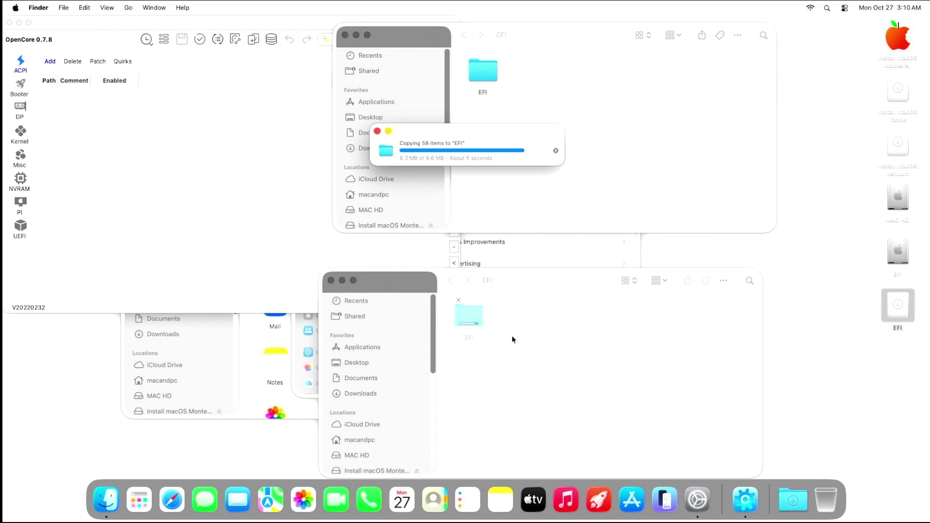
Step: Close both EFI windows and reopen the EFI volume from the desktop, moved aside
left_click(345, 35)
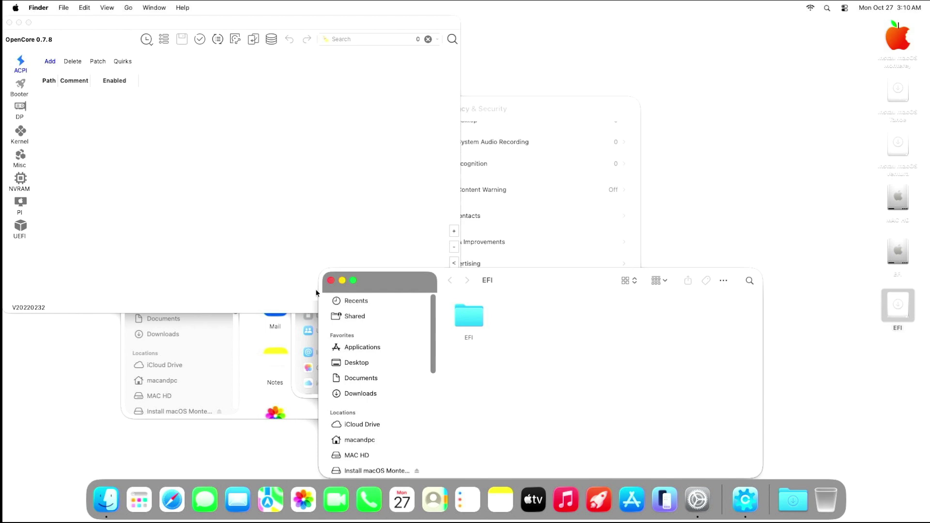
left_click(331, 281)
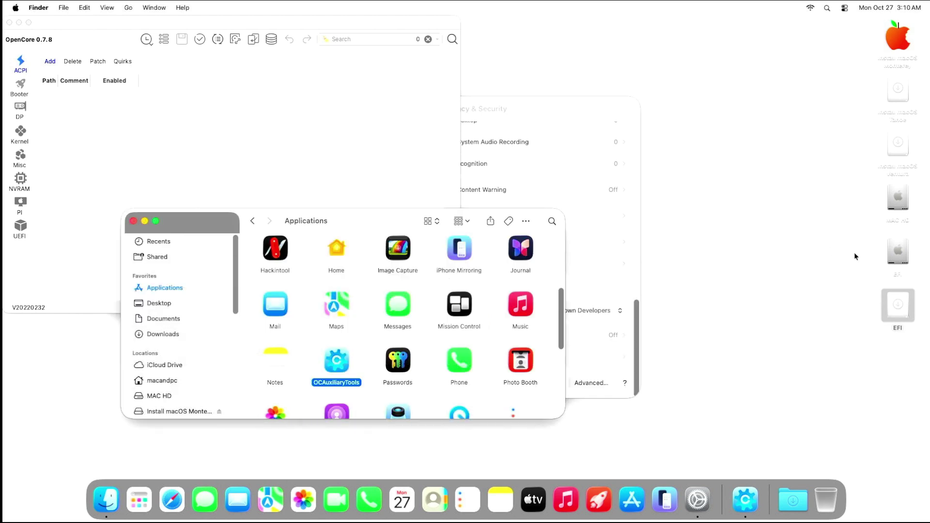
double_click(891, 251)
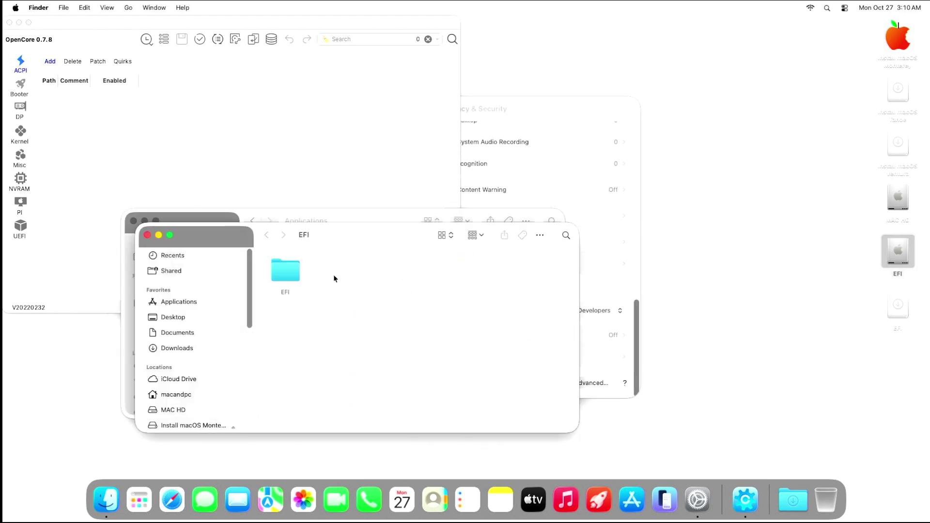
left_click_drag(339, 231, 609, 135)
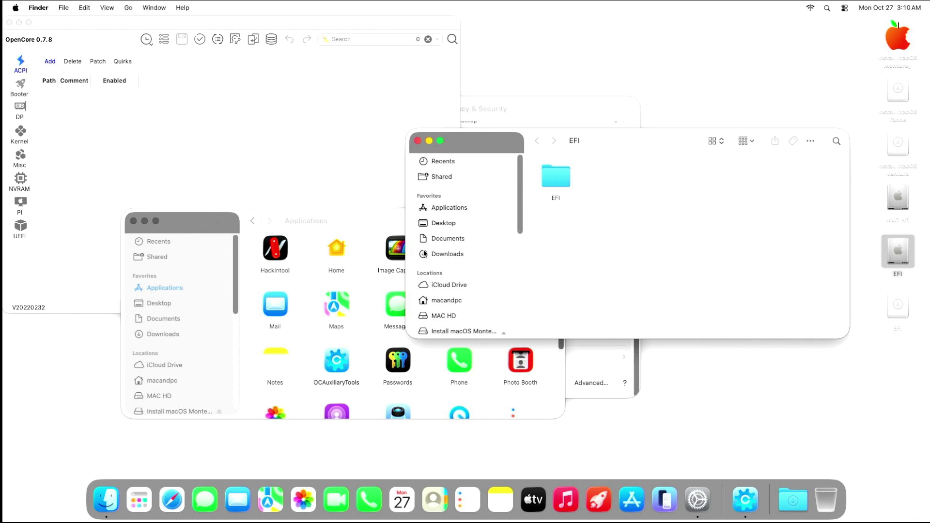
Step: Launch Hackintool from Applications and widen its window to show every section
left_click(280, 250)
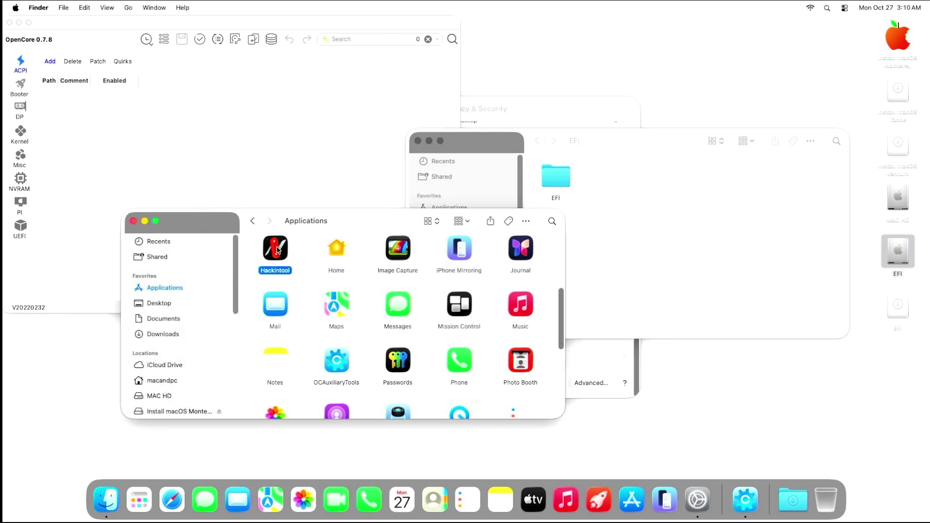
double_click(280, 250)
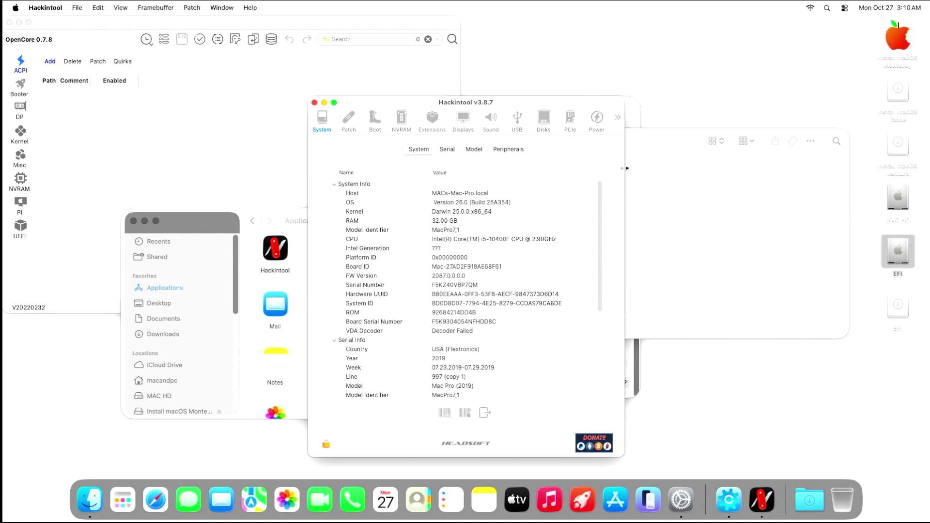
left_click_drag(626, 168, 860, 224)
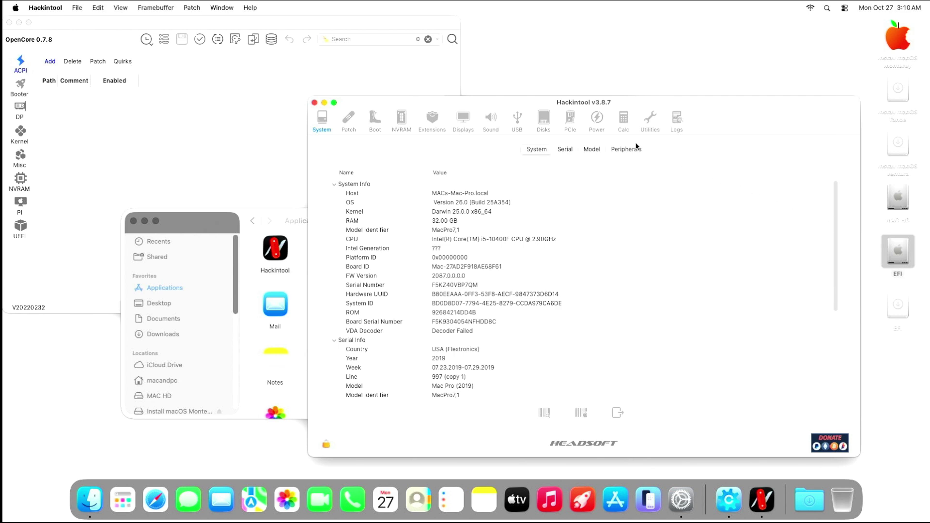
Step: Select the 01:00.0 Lexa PRO display controller in Hackintool's PCIe device list
left_click(571, 122)
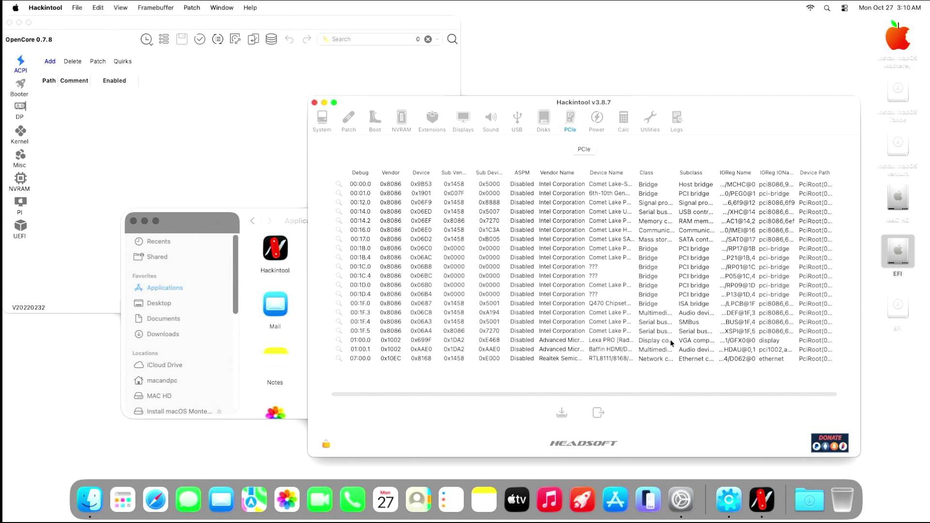
left_click(606, 342)
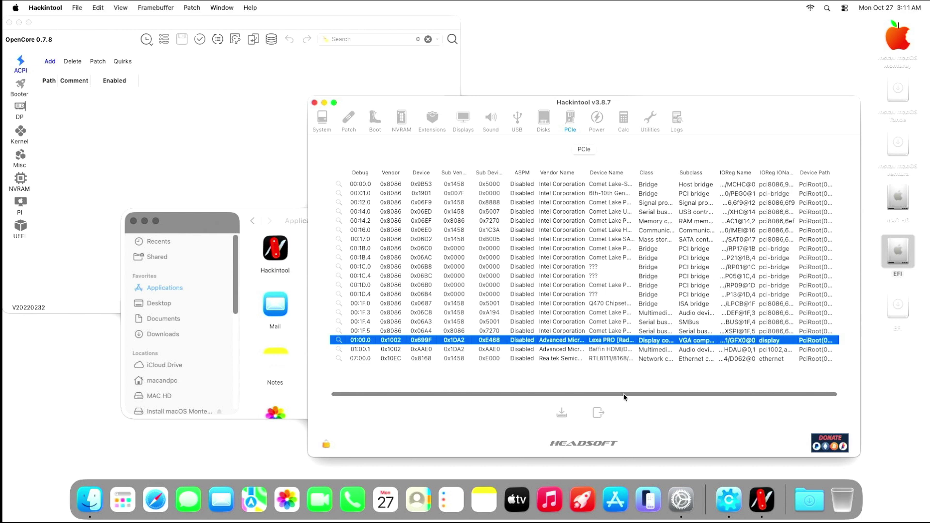
left_click_drag(624, 396, 708, 396)
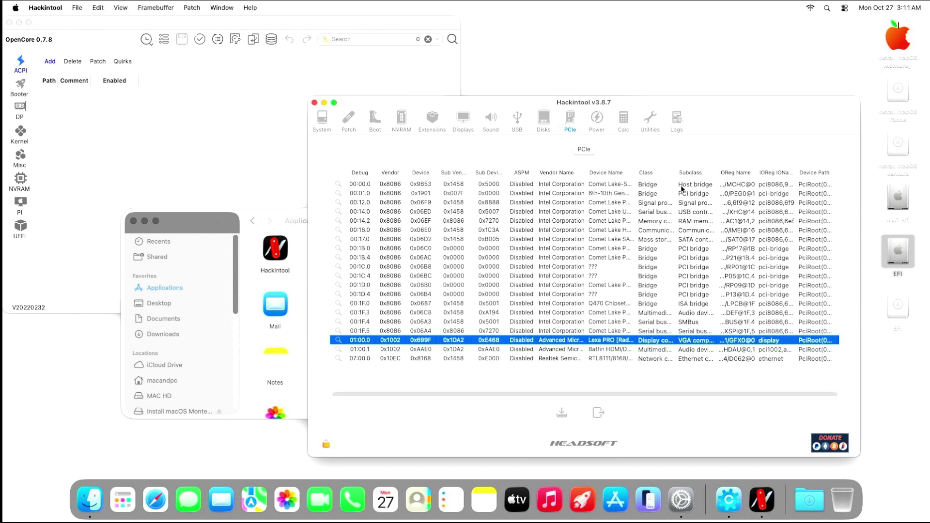
mouse_move(726, 107)
left_mouse_down()
mouse_move(617, 98)
mouse_move(585, 82)
left_mouse_up()
left_click_drag(701, 436, 805, 442)
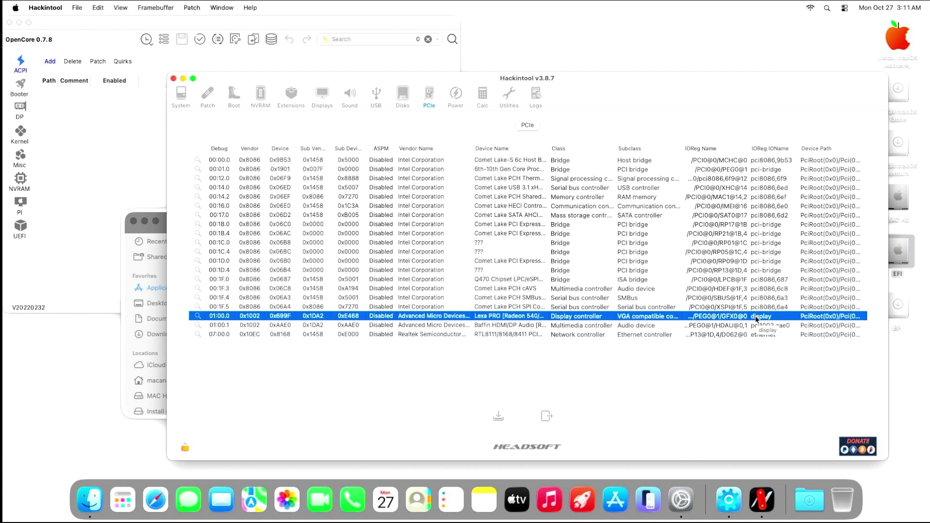
Step: Copy the graphics card's device path and hide Hackintool to return to Finder
right_click(803, 318)
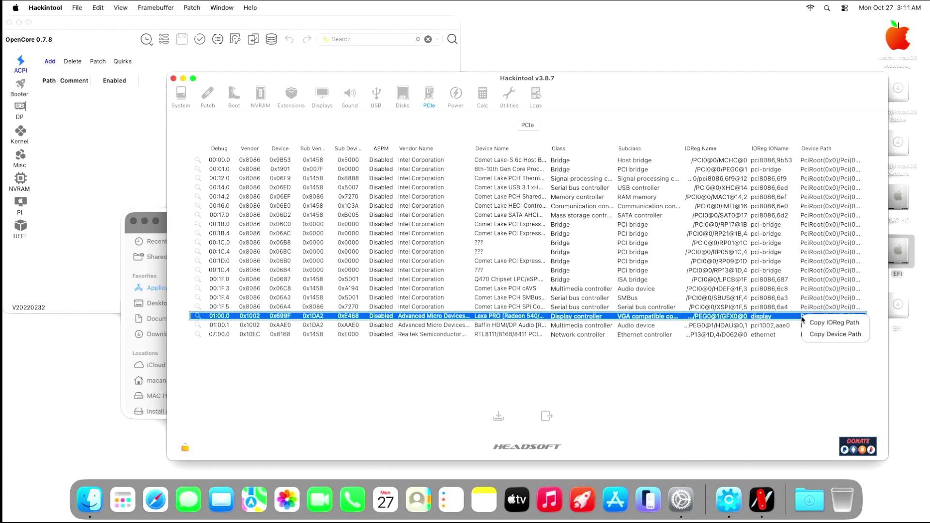
left_click(812, 334)
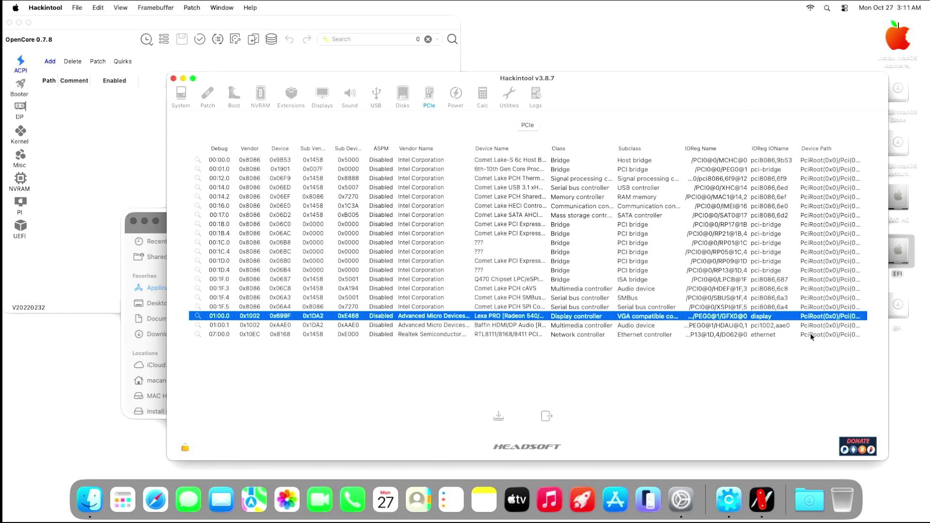
key("super+h")
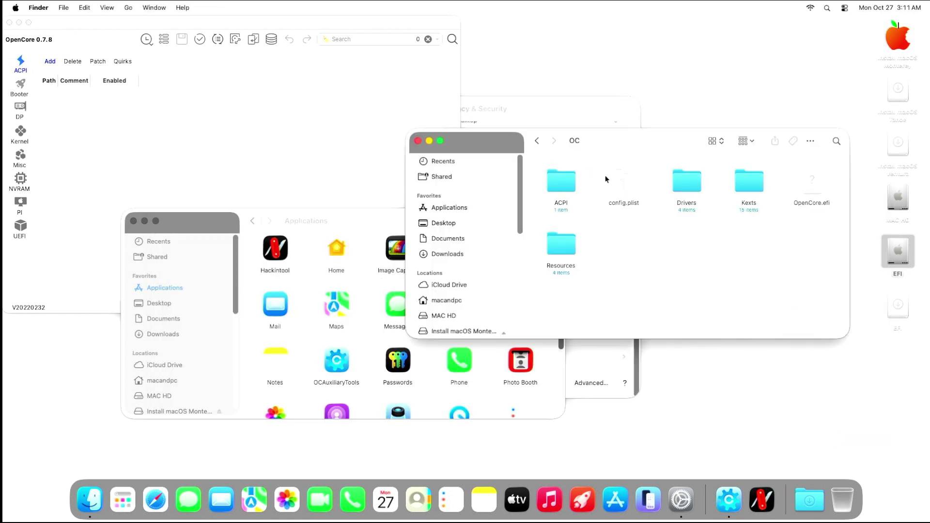
Step: Open config.plist from the OC folder with OCAuxiliaryTools
right_click(621, 183)
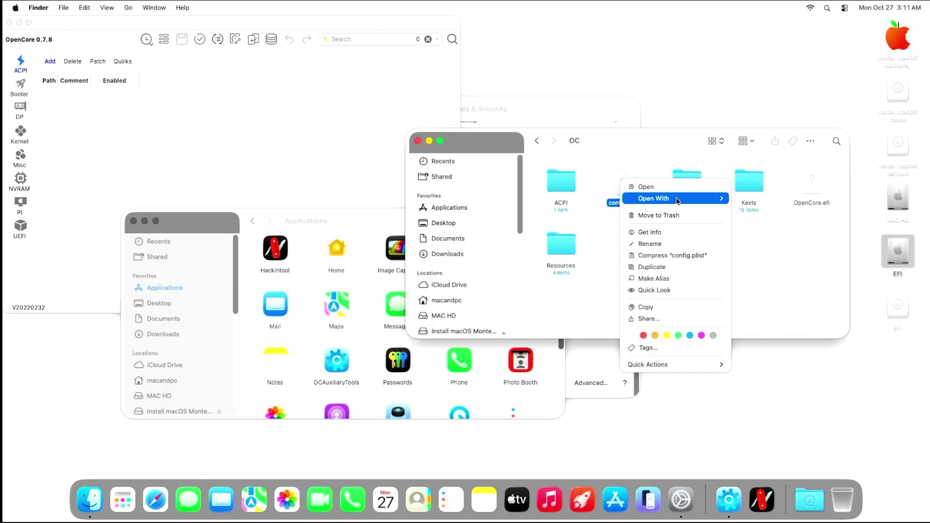
mouse_move(655, 198)
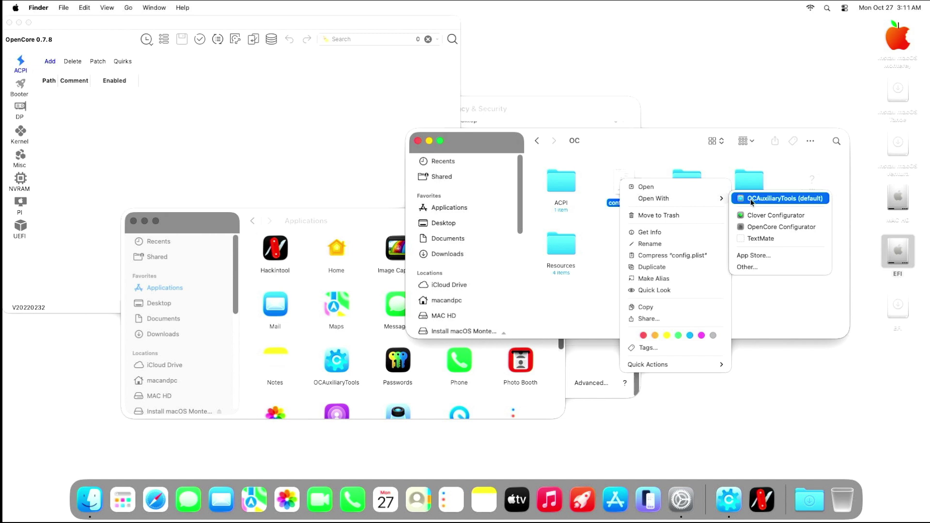
left_click(752, 202)
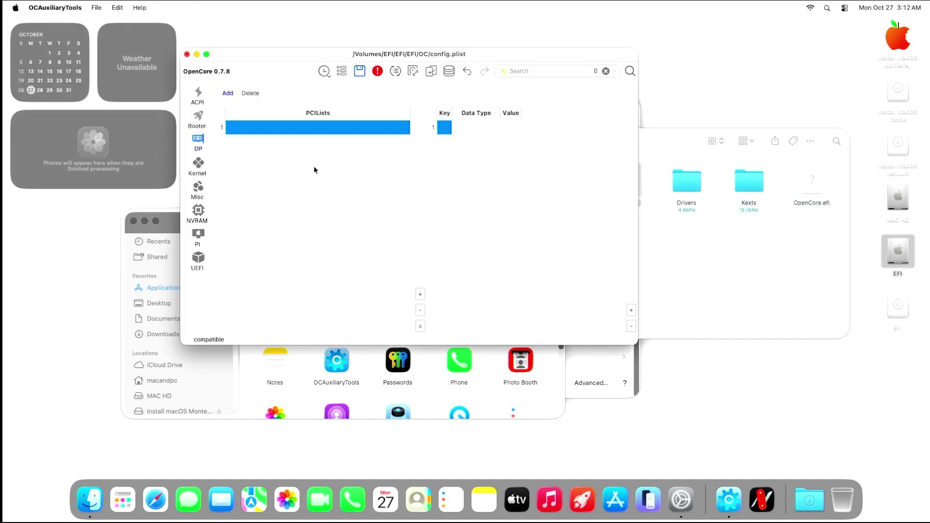
Step: Paste PciRoot(0x0)/Pci(0x1,0x0)/Pci(0x0,0x0) as a new DeviceProperties PCILists entry
double_click(281, 129)
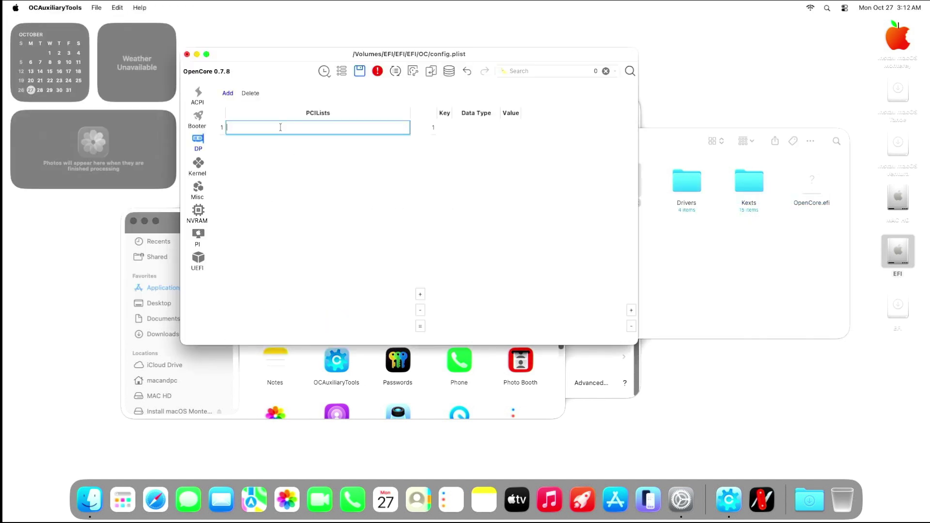
right_click(280, 128)
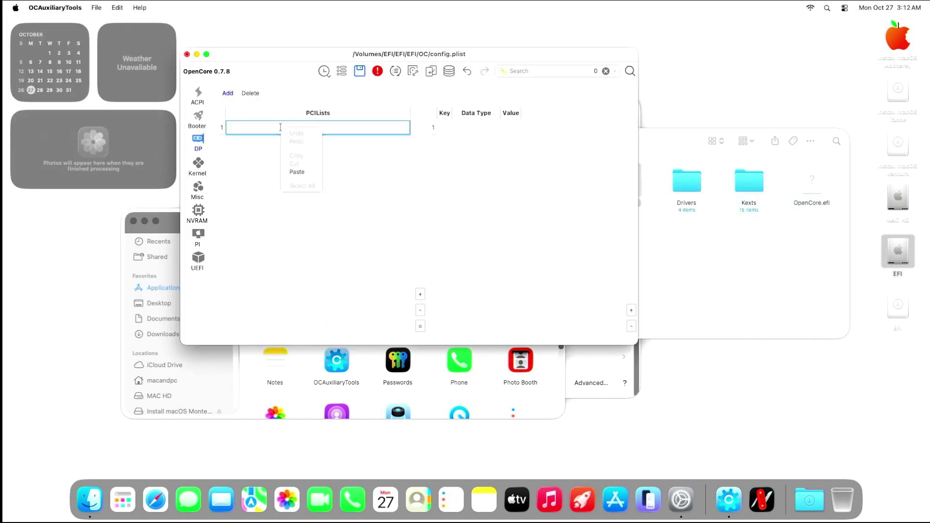
left_click(303, 171)
key("Return")
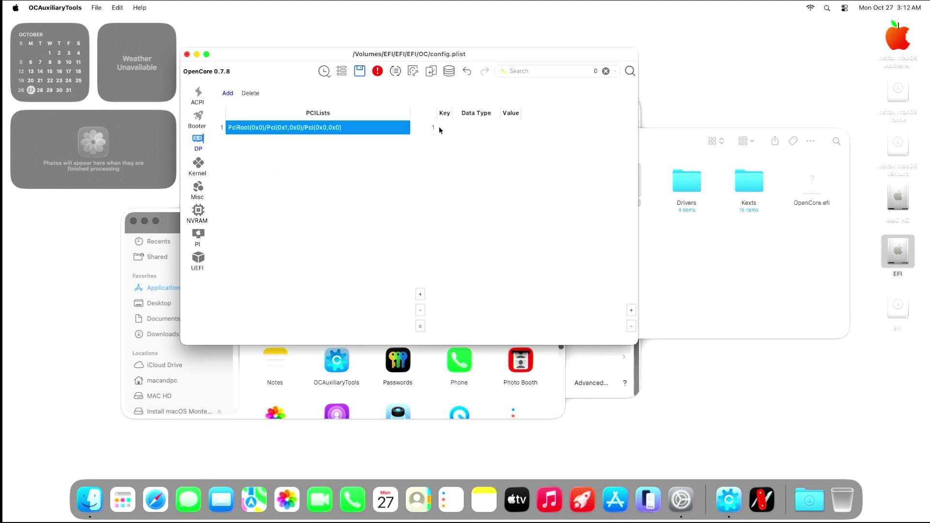
double_click(453, 126)
Step: Add property device-id of type Data with value FF67
left_click(440, 129)
left_click(440, 129)
type("device-")
type("id")
left_click(477, 127)
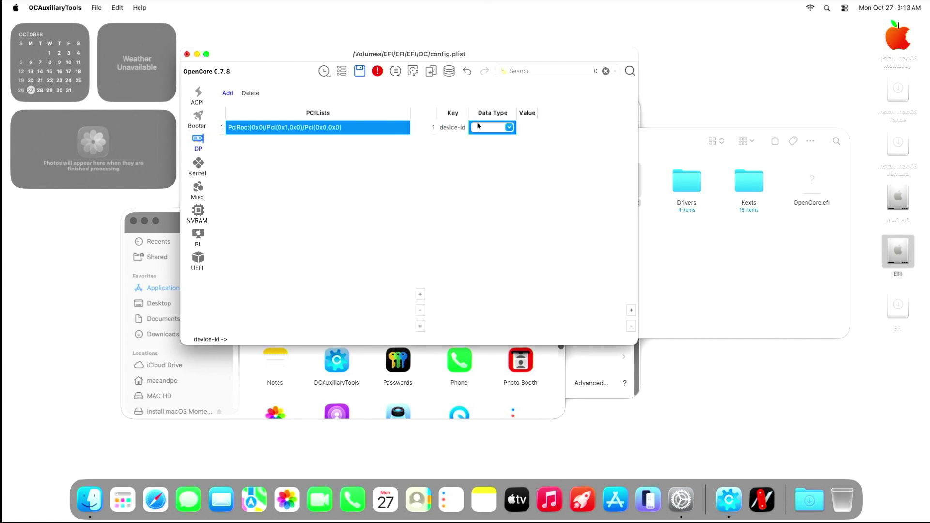
left_click(510, 127)
left_click(483, 143)
left_click(522, 127)
type("FF67")
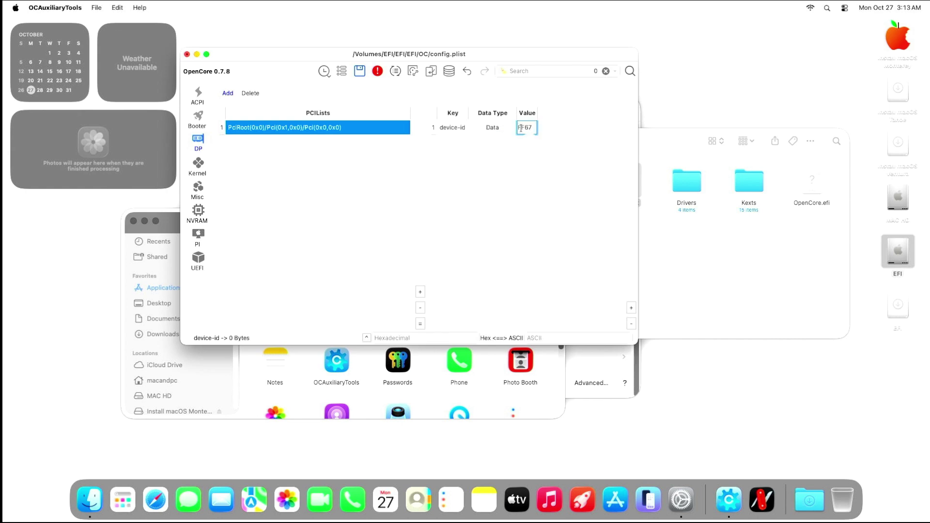
key("Return")
type("m")
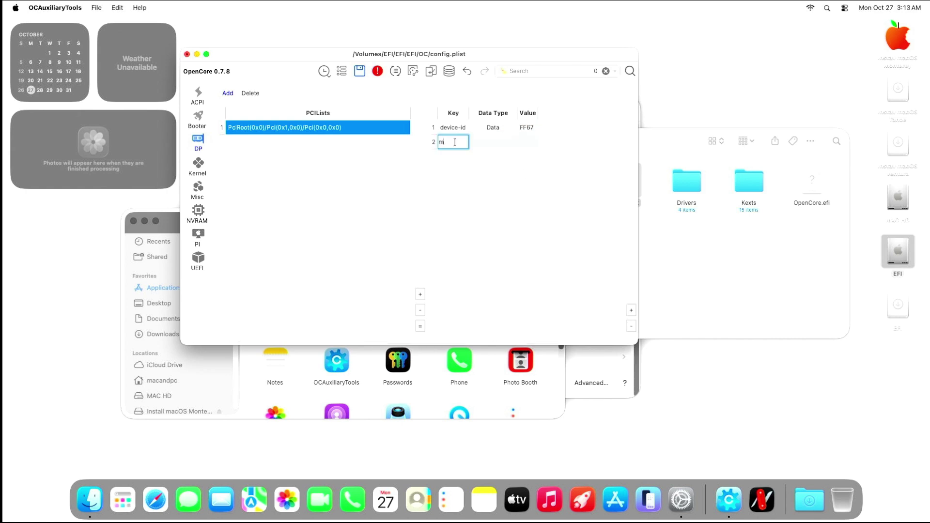
type("ode")
type("l")
Step: Add property model 'AMD RX 550 Lexa', save config.plist and close it
key("Return")
left_click(521, 152)
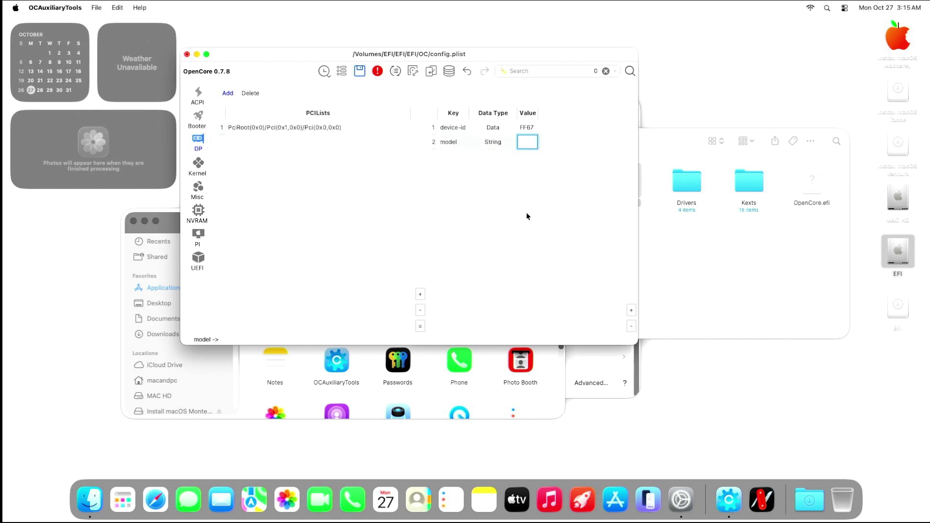
type("AMD RX ")
type("550 Lexa")
left_click(362, 71)
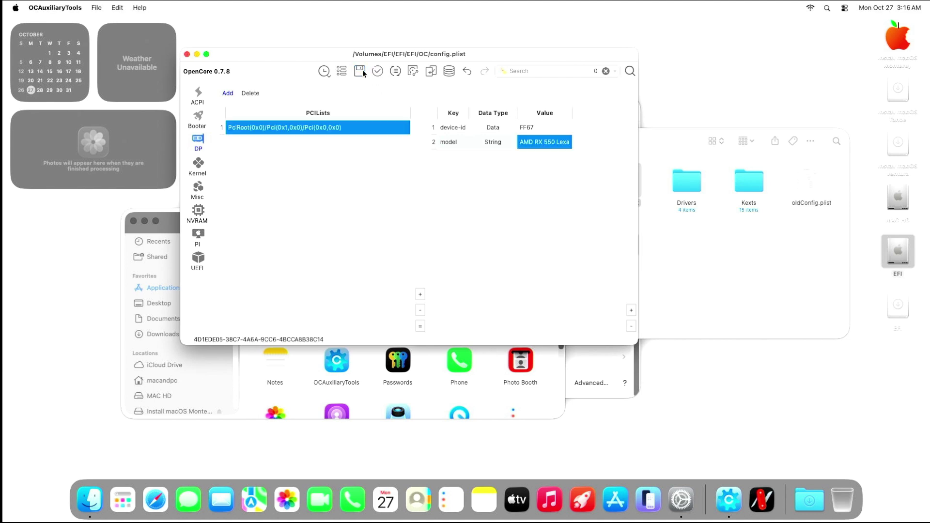
left_click(187, 55)
Step: Restart the Mac from the Apple menu to boot with the new graphics configuration
left_click(416, 141)
left_click(15, 8)
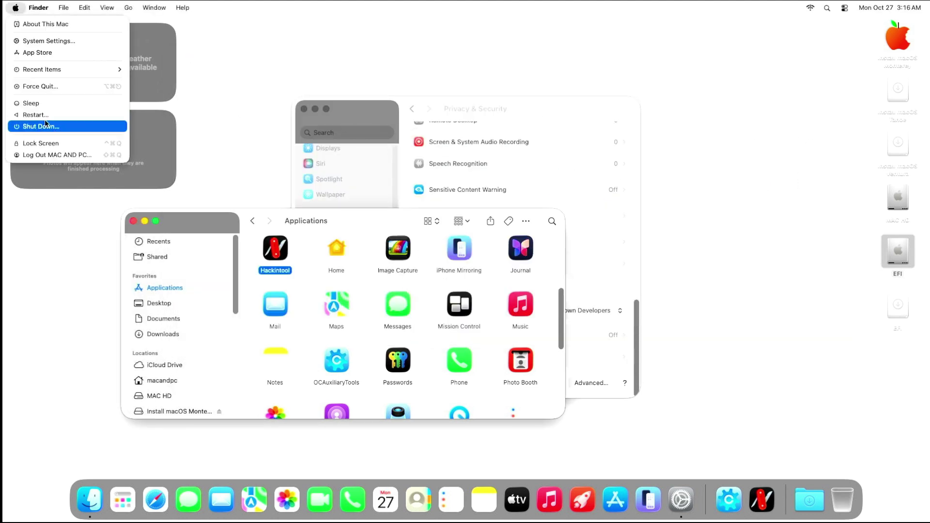
left_click(44, 116)
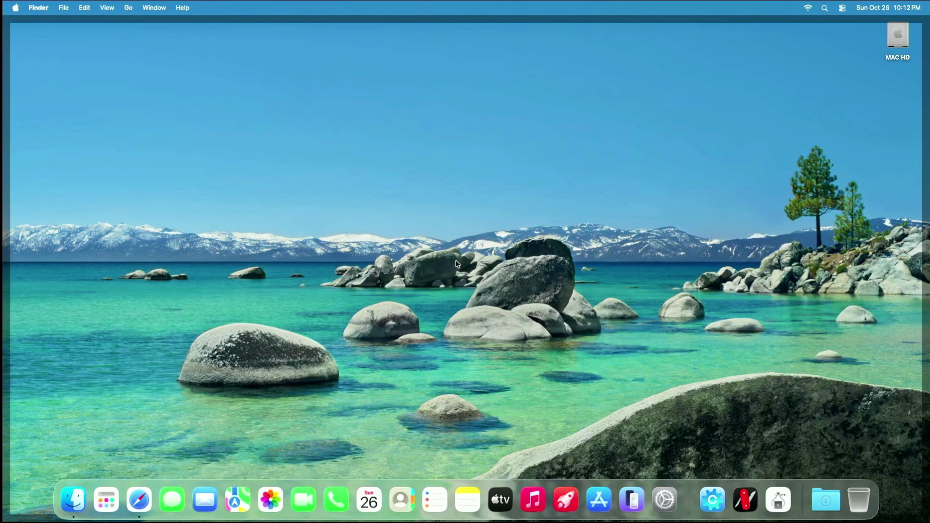
left_click(461, 275)
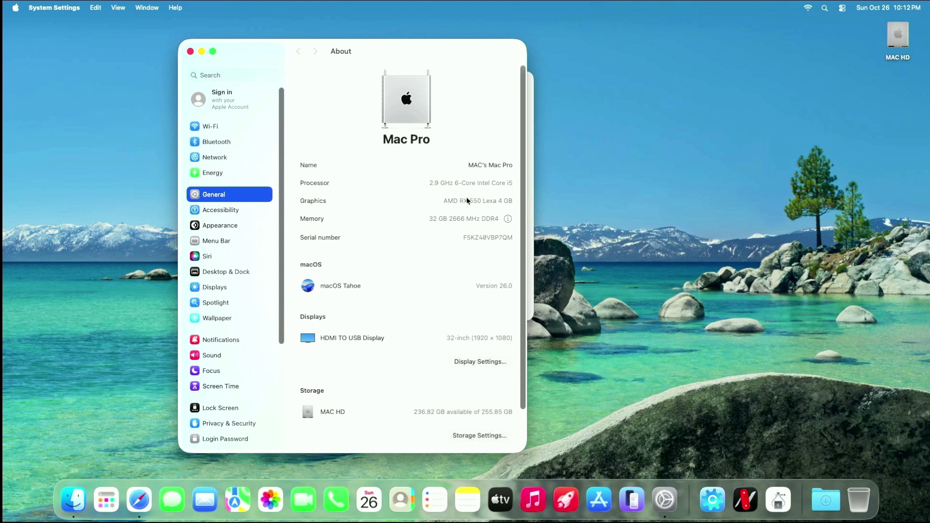
key("super+q")
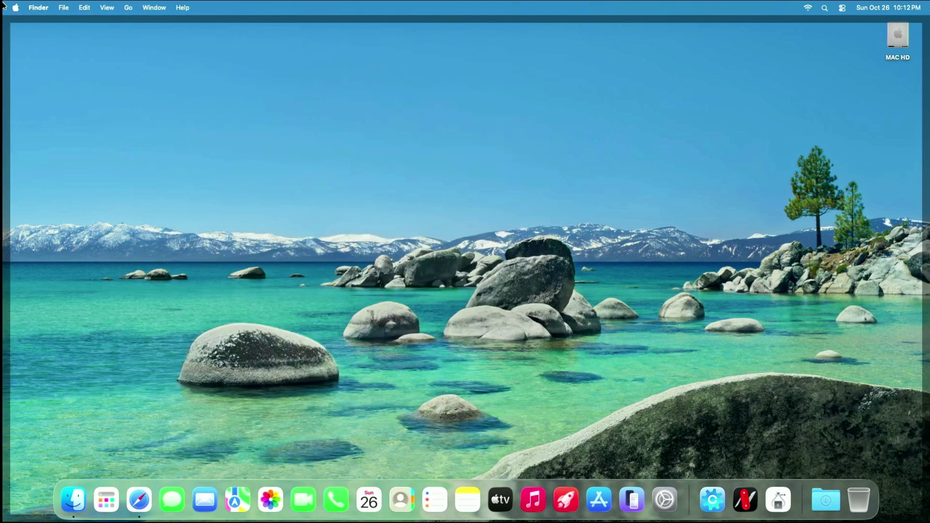
left_click(16, 7)
left_click(20, 24)
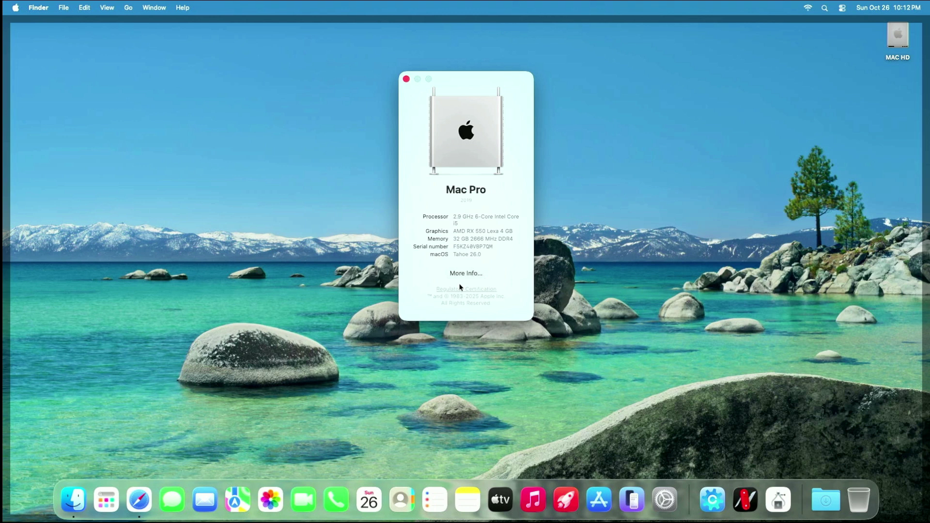
left_click(461, 276)
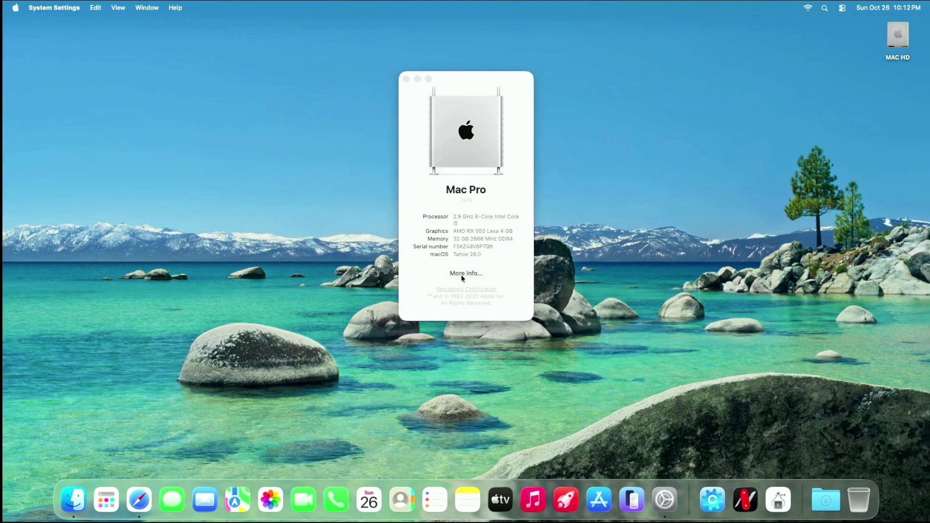